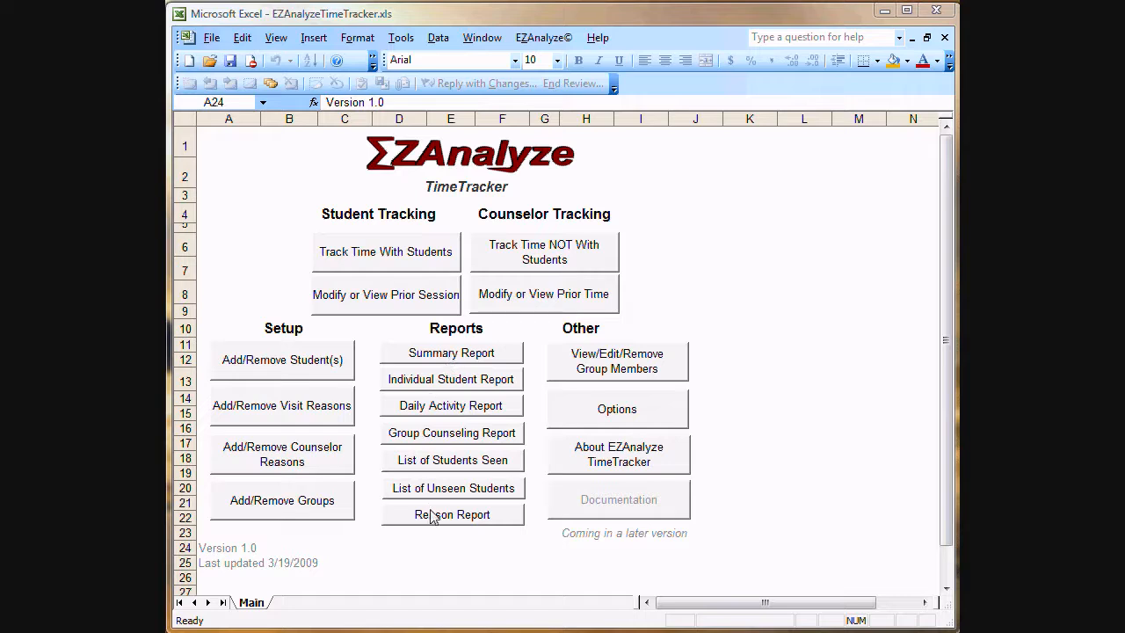
- Create the Summary Report of all recorded counseling activities and review its Overview section and time-use pie chart
click(444, 360)
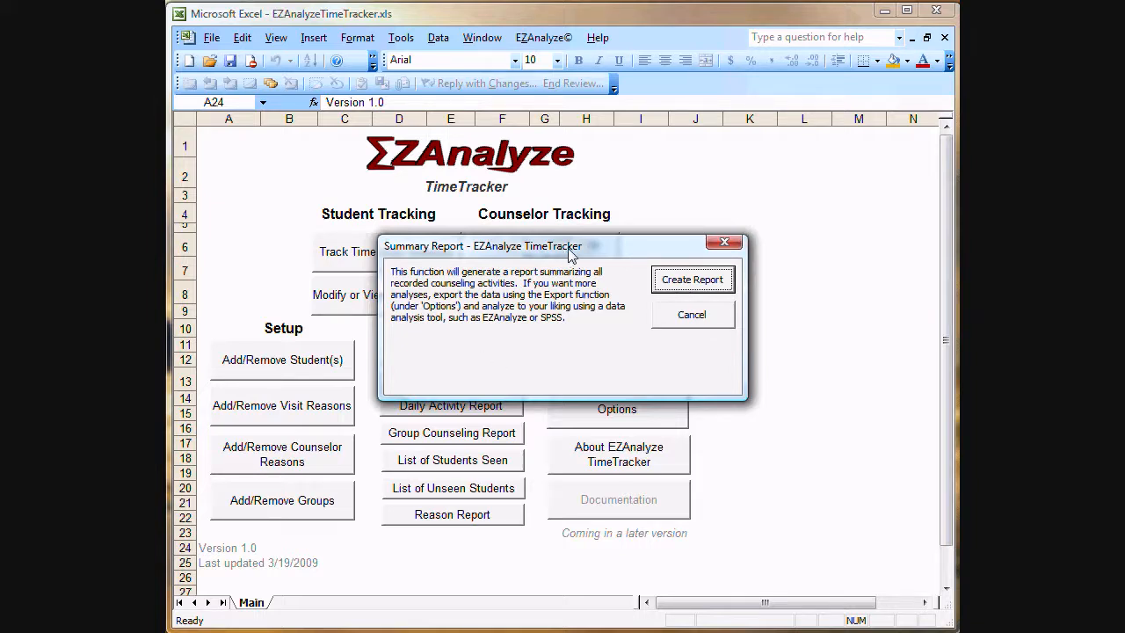
click(694, 281)
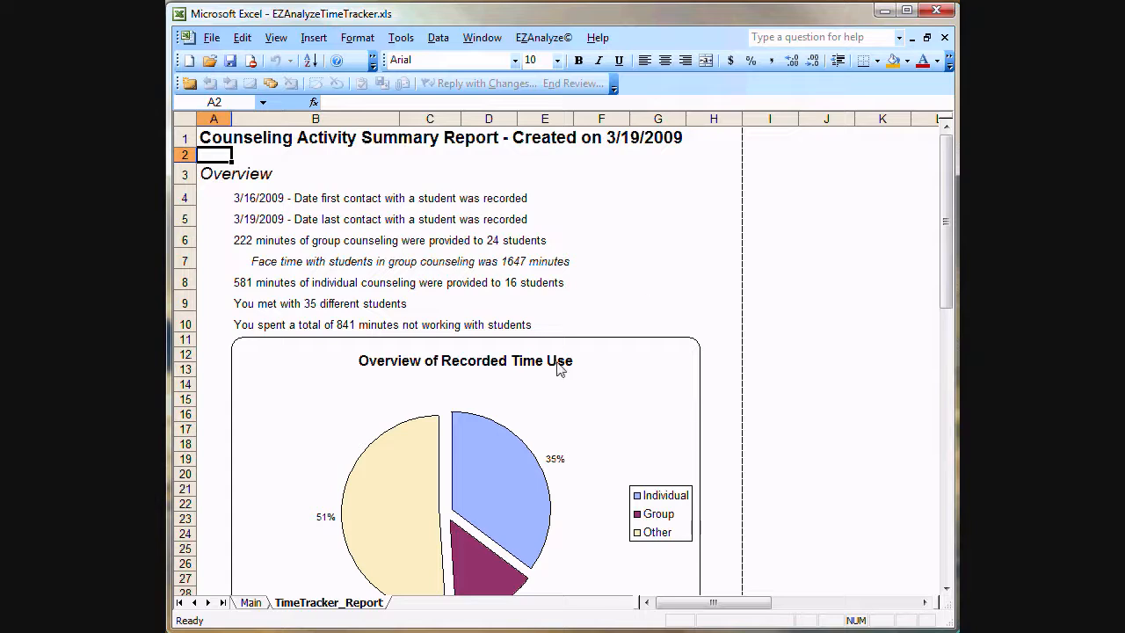
mouse_move(945, 278)
mouse_down()
mouse_move(951, 312)
mouse_move(949, 271)
mouse_up()
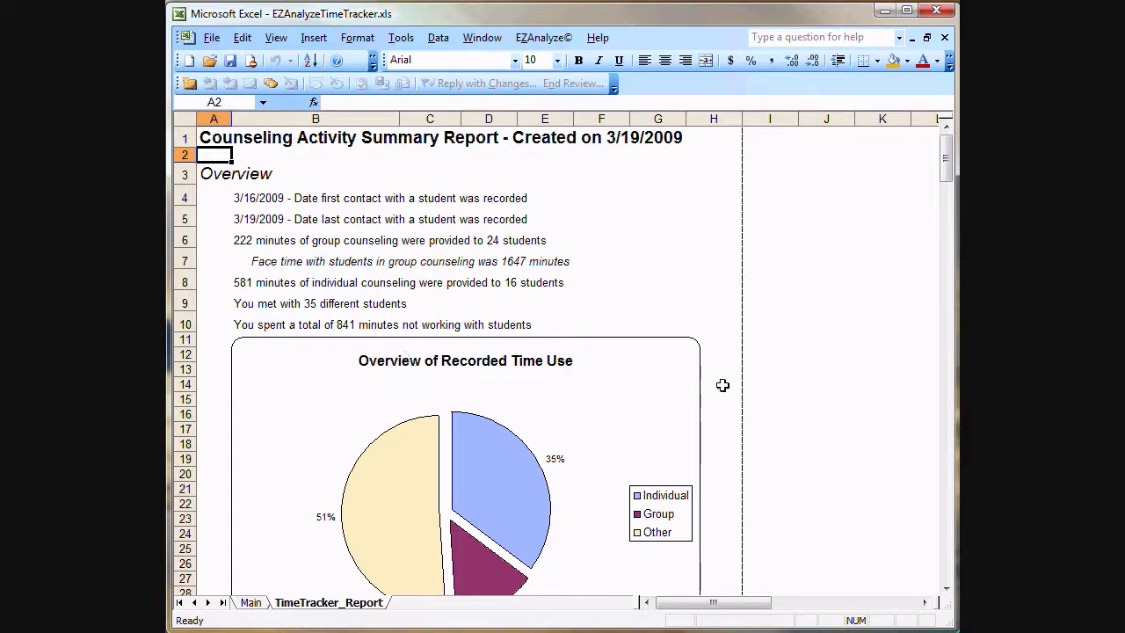
mouse_move(946, 167)
mouse_down()
mouse_move(950, 191)
mouse_move(941, 177)
mouse_up()
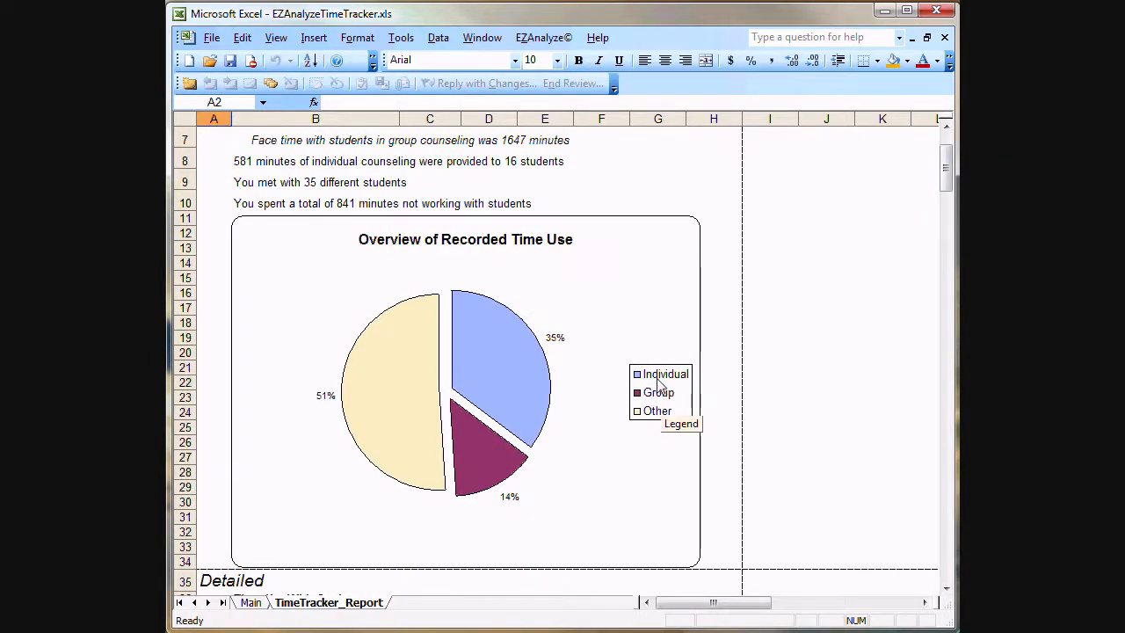
mouse_move(520, 386)
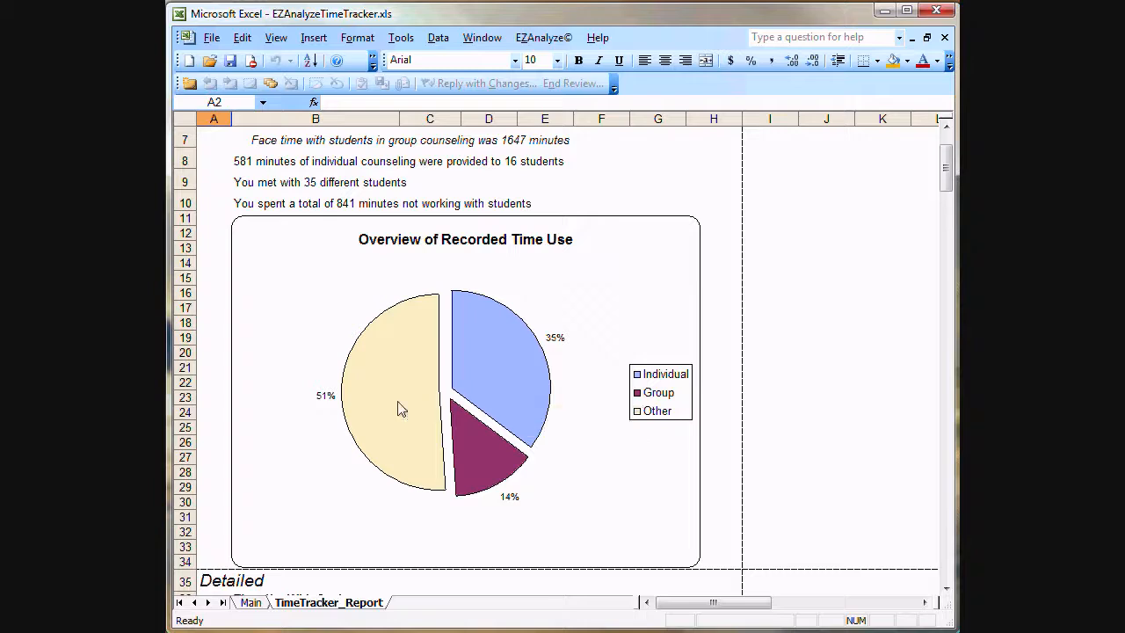
mouse_move(395, 411)
- Examine the Time Not With Students and All Counseling Sessions tables, highlighting the RS - Crisis Counseling and RS - Personal/Social rows
scroll(810, 339, down, 5)
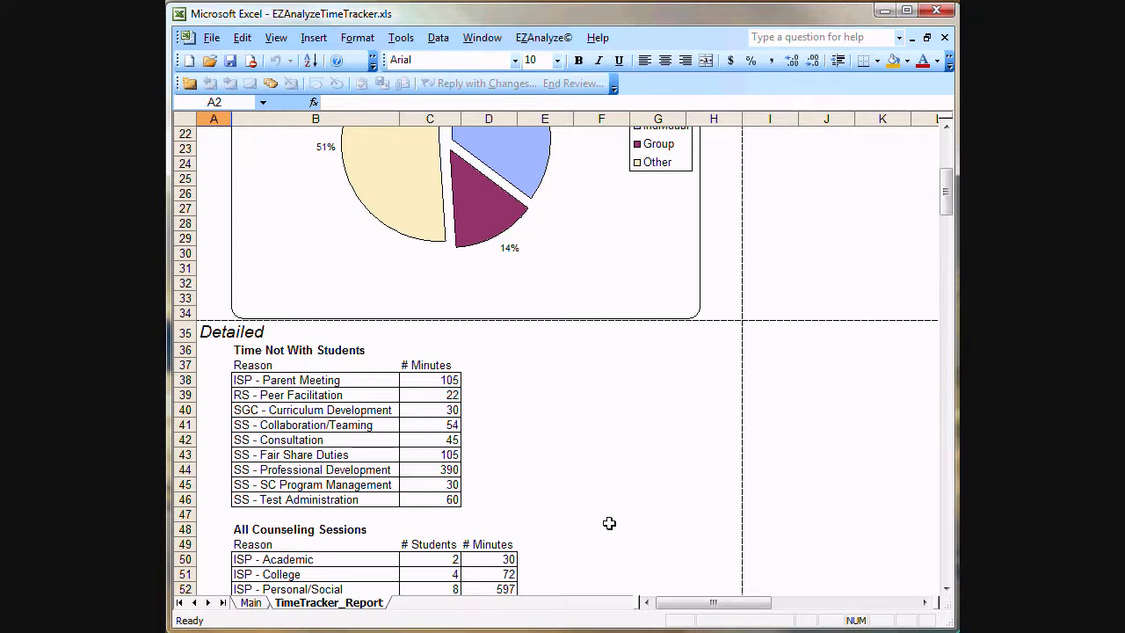
scroll(602, 527, down, 5)
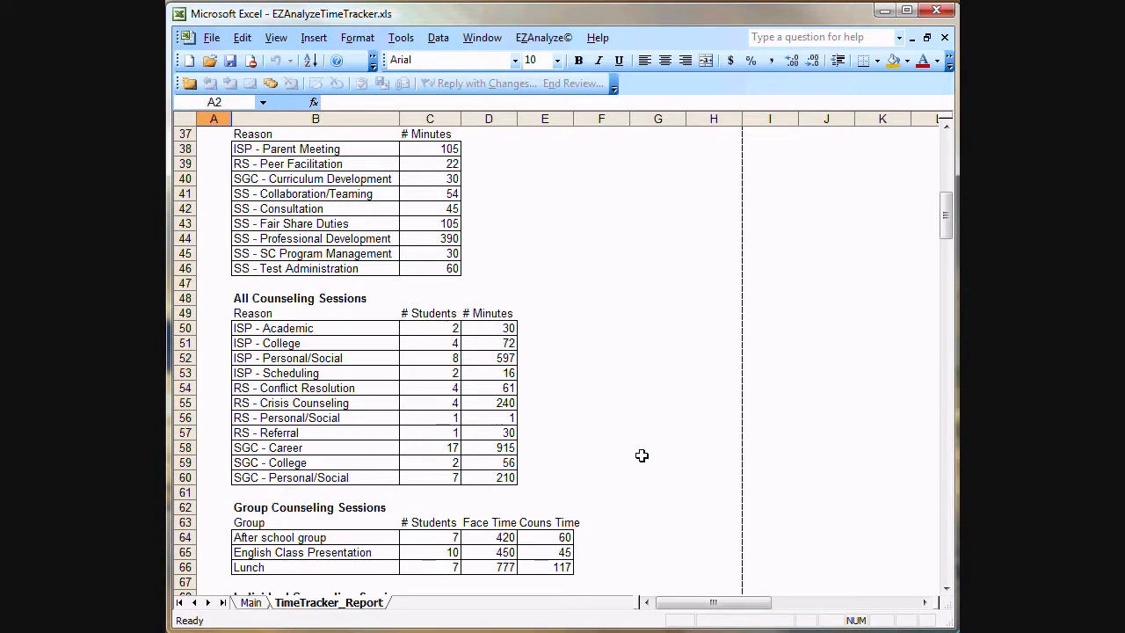
drag(944, 216, 944, 221)
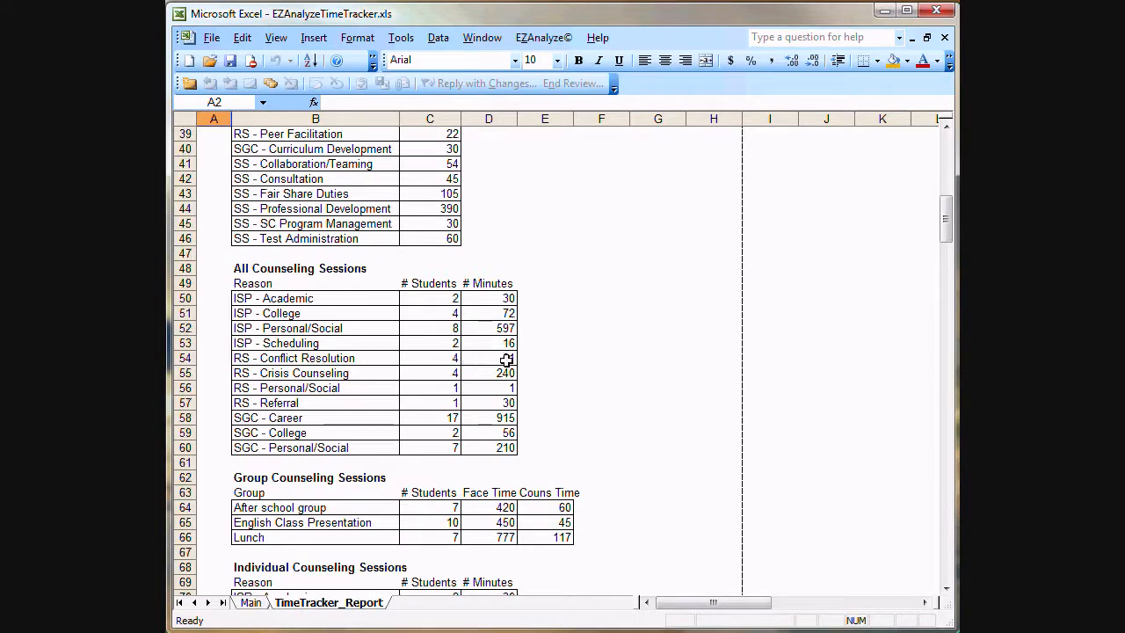
drag(360, 372, 505, 375)
click(376, 388)
drag(376, 388, 500, 389)
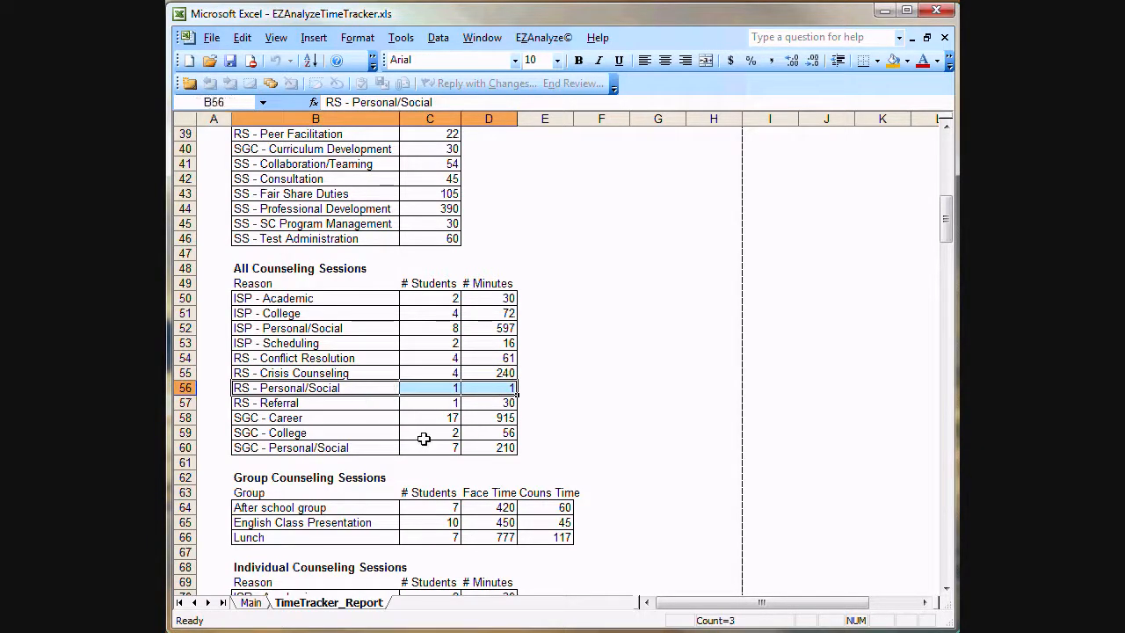
click(588, 435)
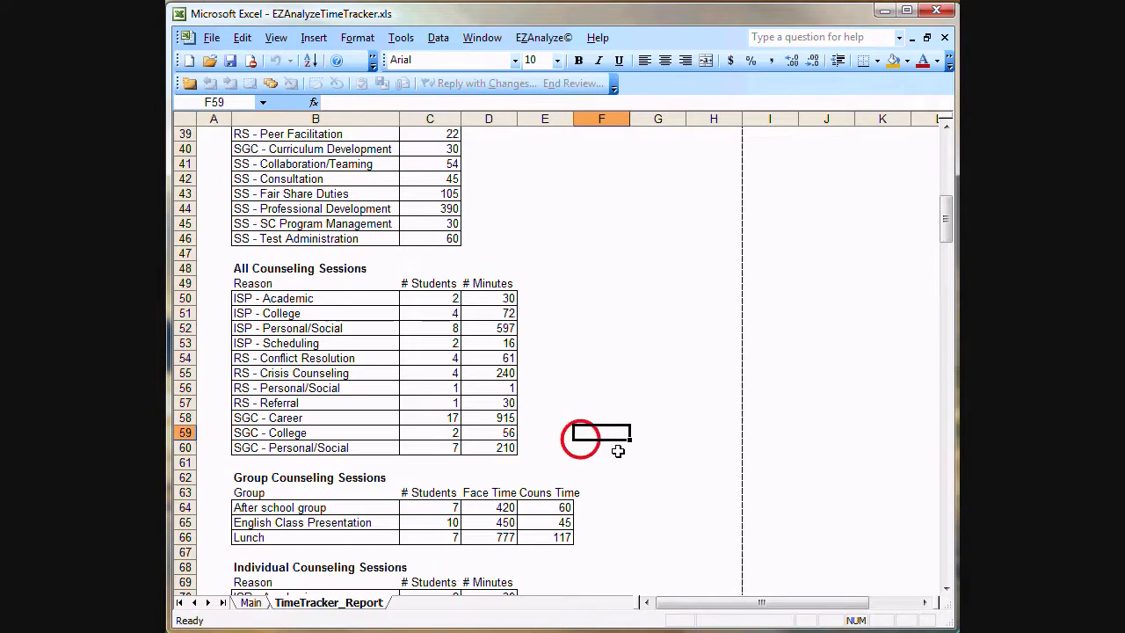
- Examine the Group Counseling Sessions table, highlighting its Face Time values, and compare it with the All and Individual Counseling Sessions tables
scroll(618, 451, down, 2)
scroll(607, 448, down, 2)
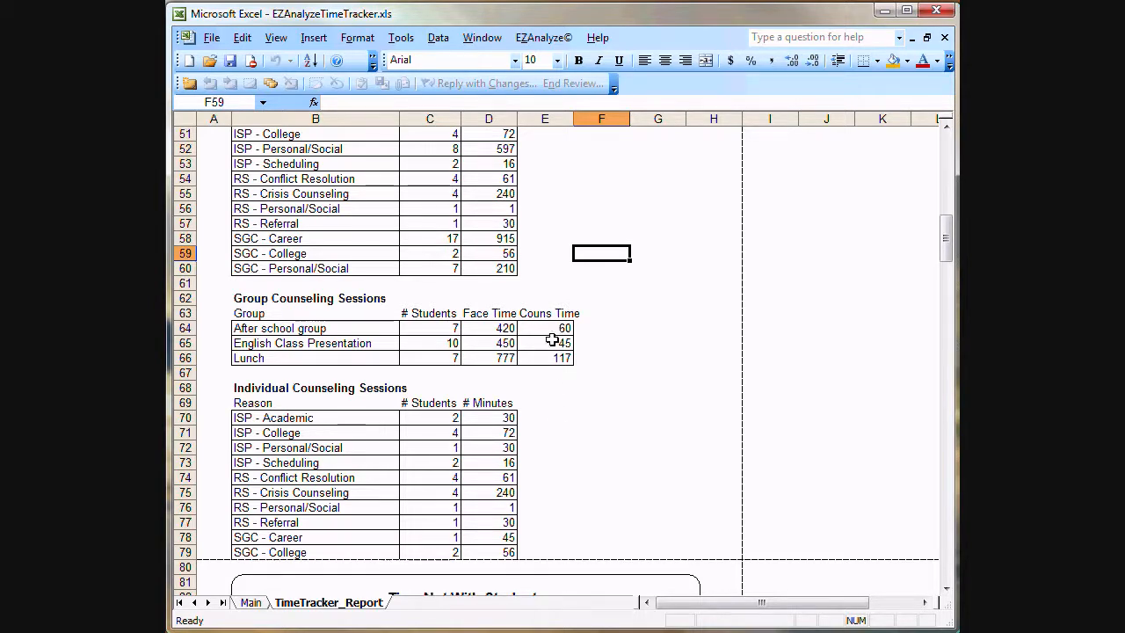
drag(499, 328, 503, 358)
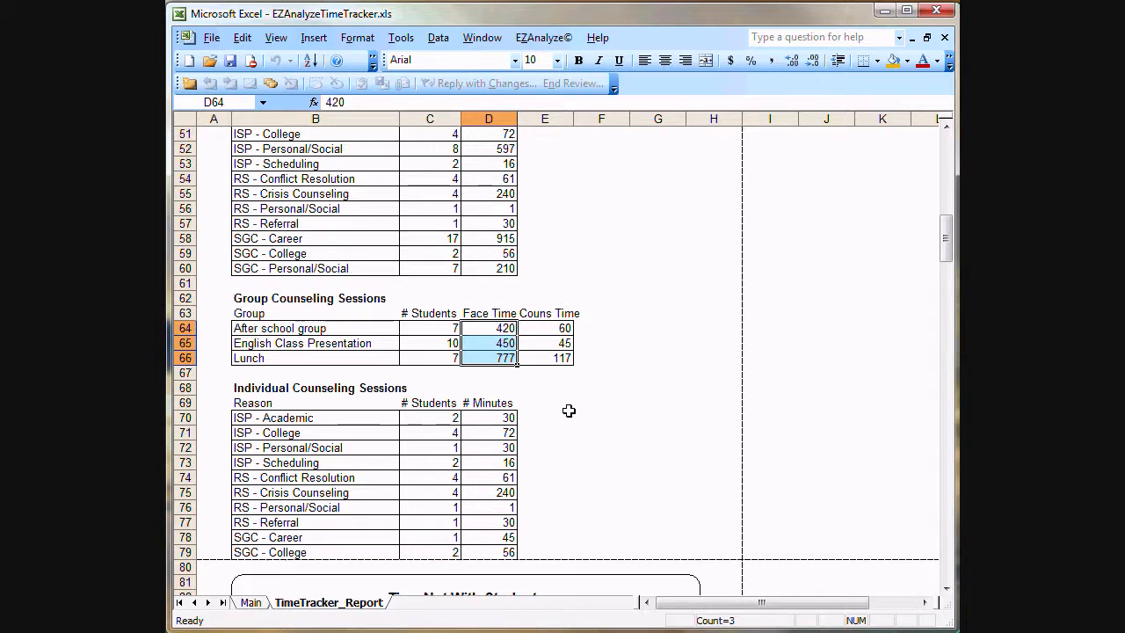
scroll(569, 411, down, 2)
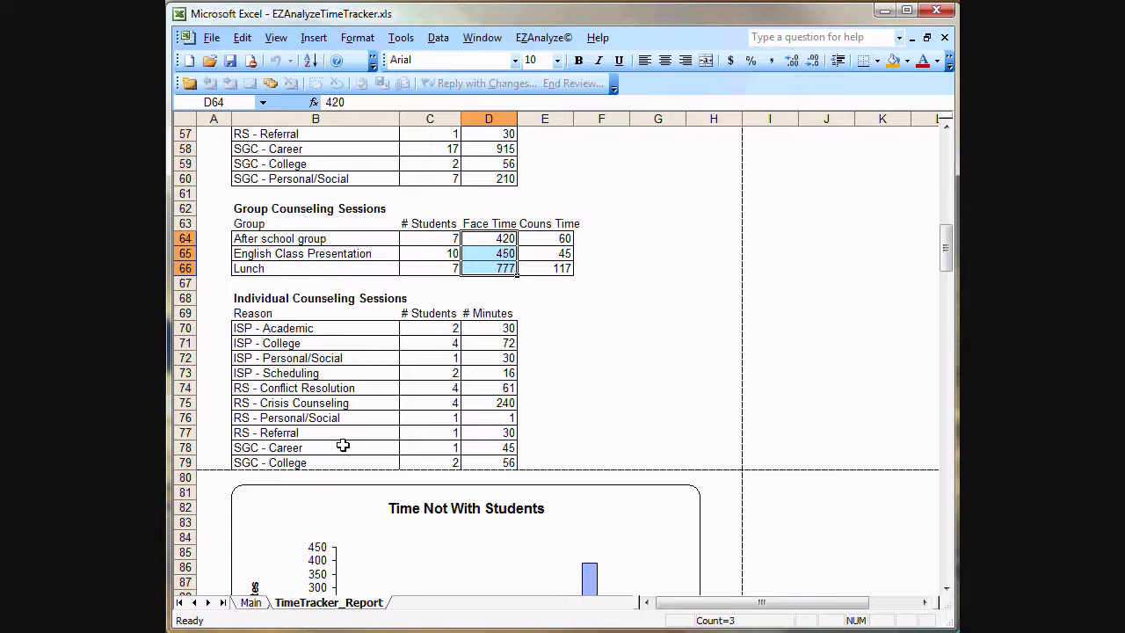
scroll(583, 387, up, 4)
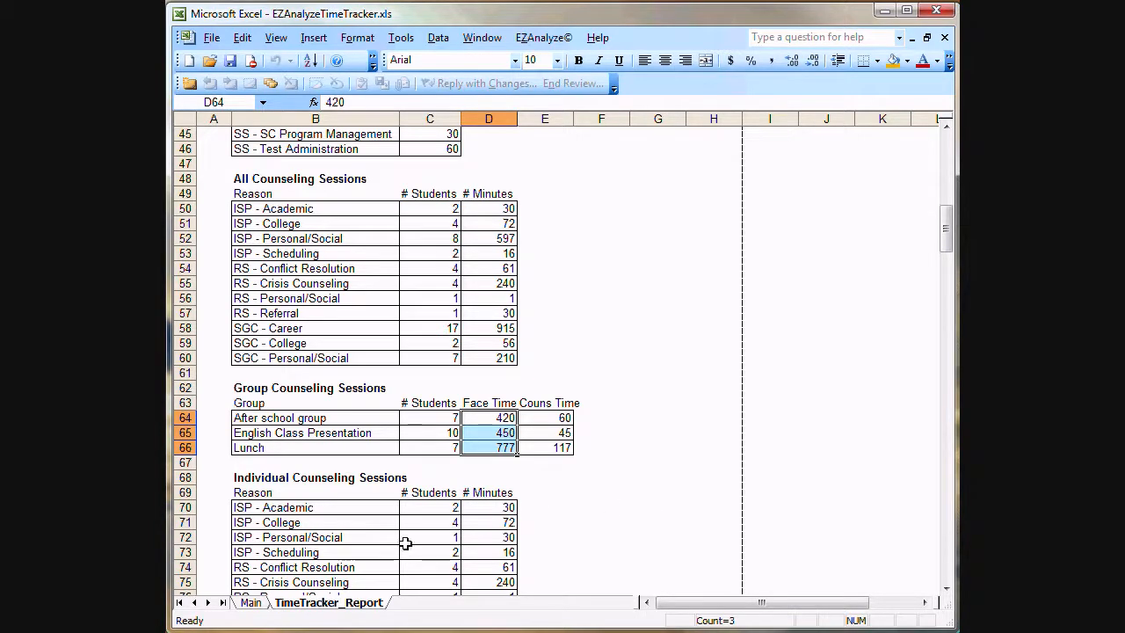
scroll(575, 492, up, 3)
scroll(576, 492, down, 2)
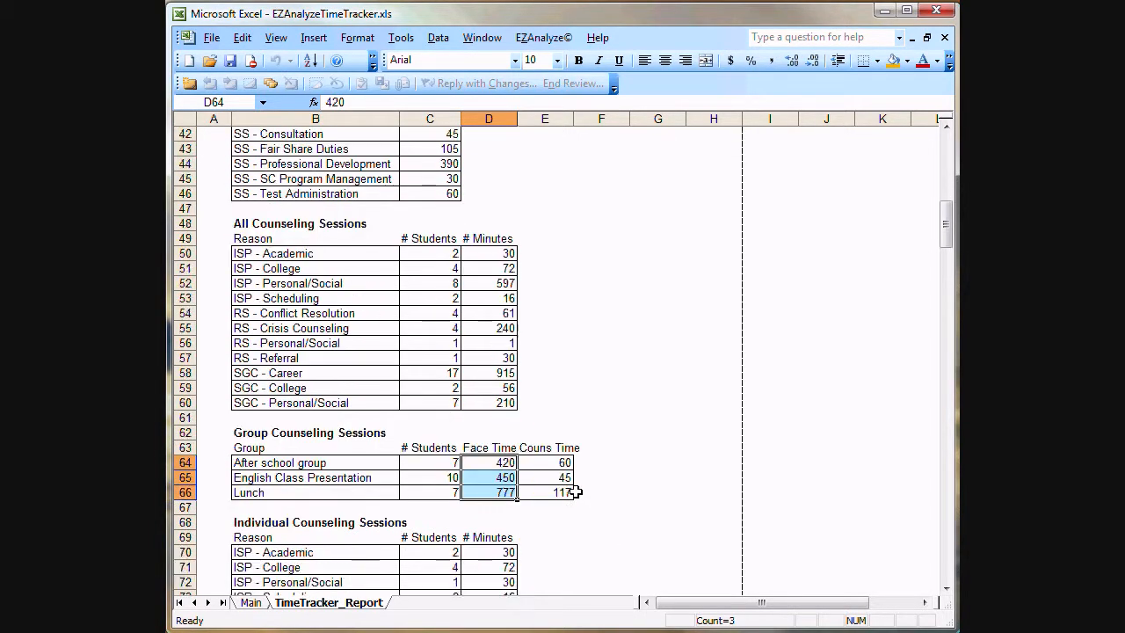
scroll(576, 492, down, 3)
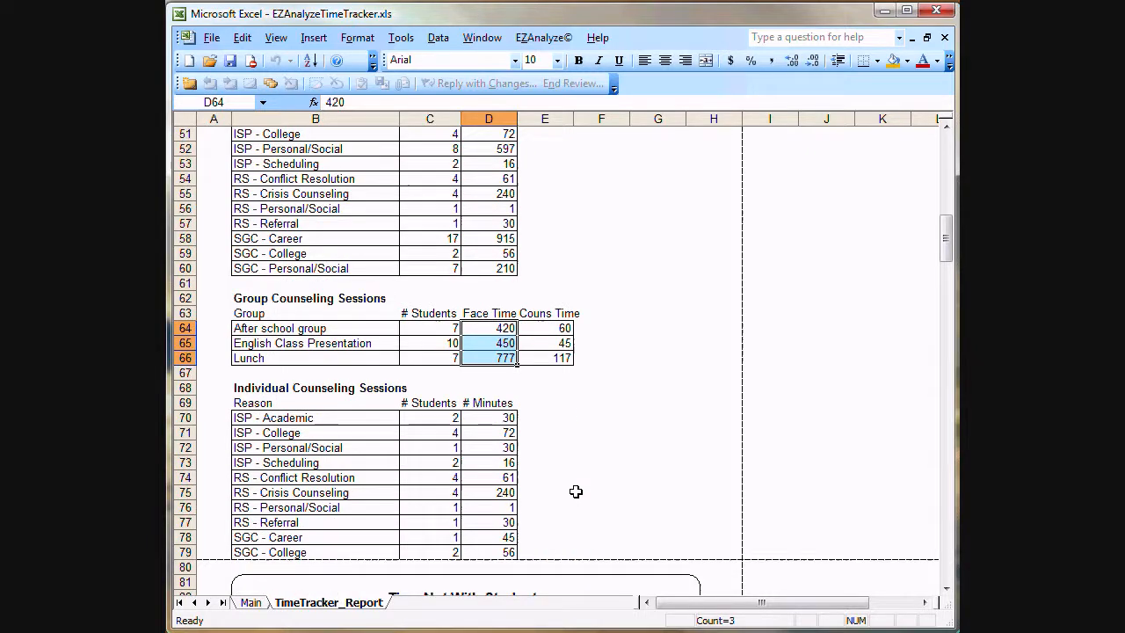
- Review the report's bar charts for time not with students, all counseling sessions and group counseling sessions
scroll(576, 491, down, 7)
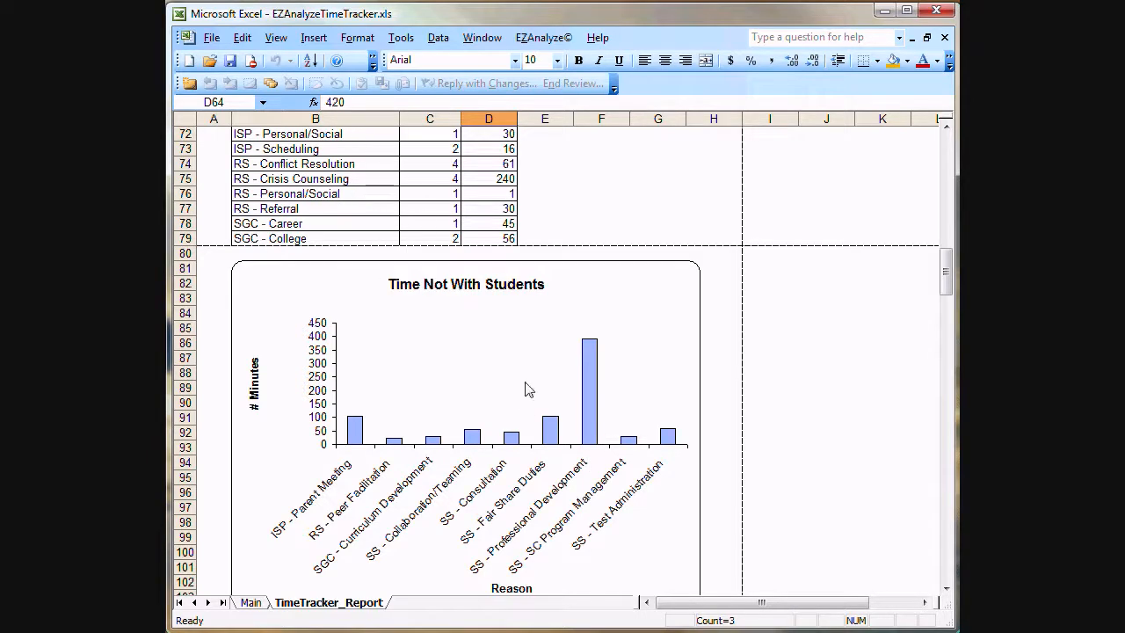
click(725, 457)
scroll(495, 522, down, 6)
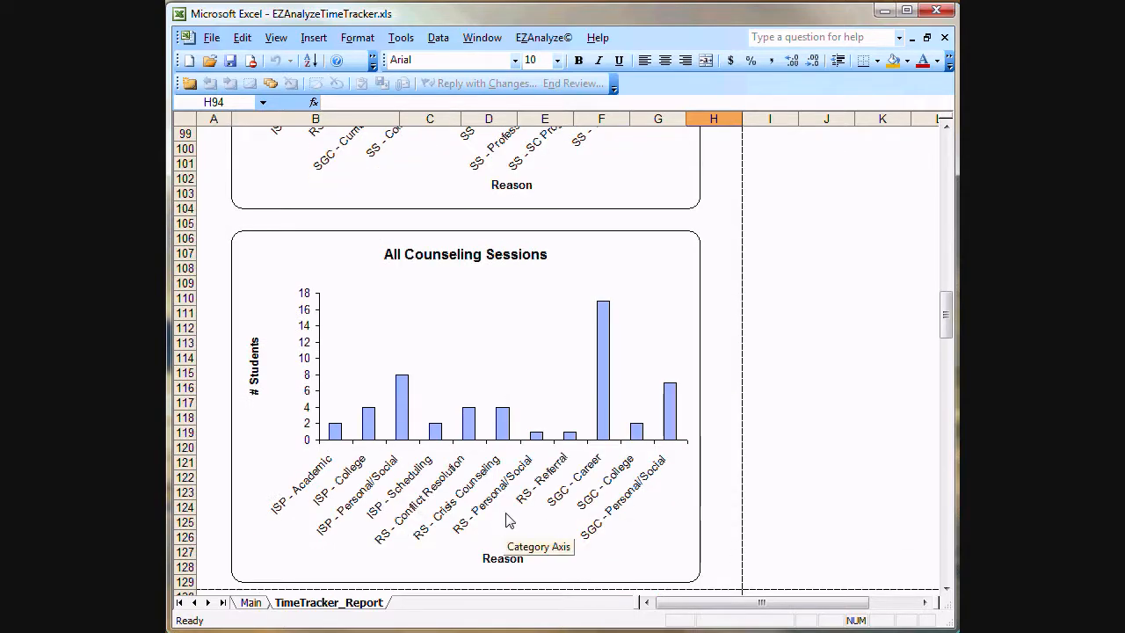
scroll(508, 524, down, 6)
scroll(507, 522, down, 16)
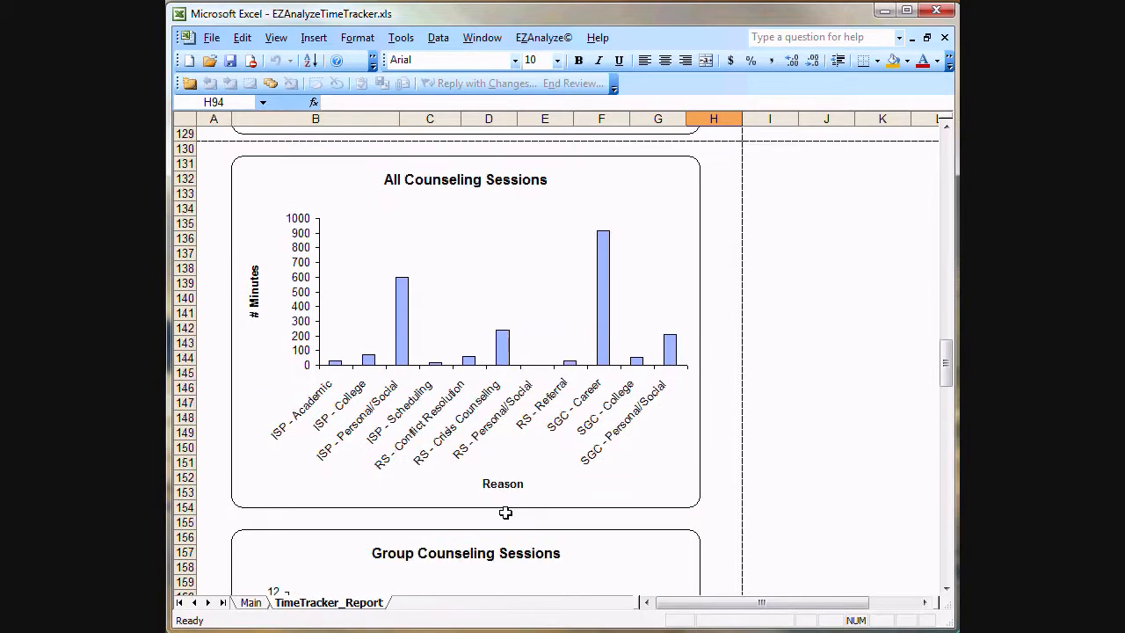
scroll(507, 521, down, 3)
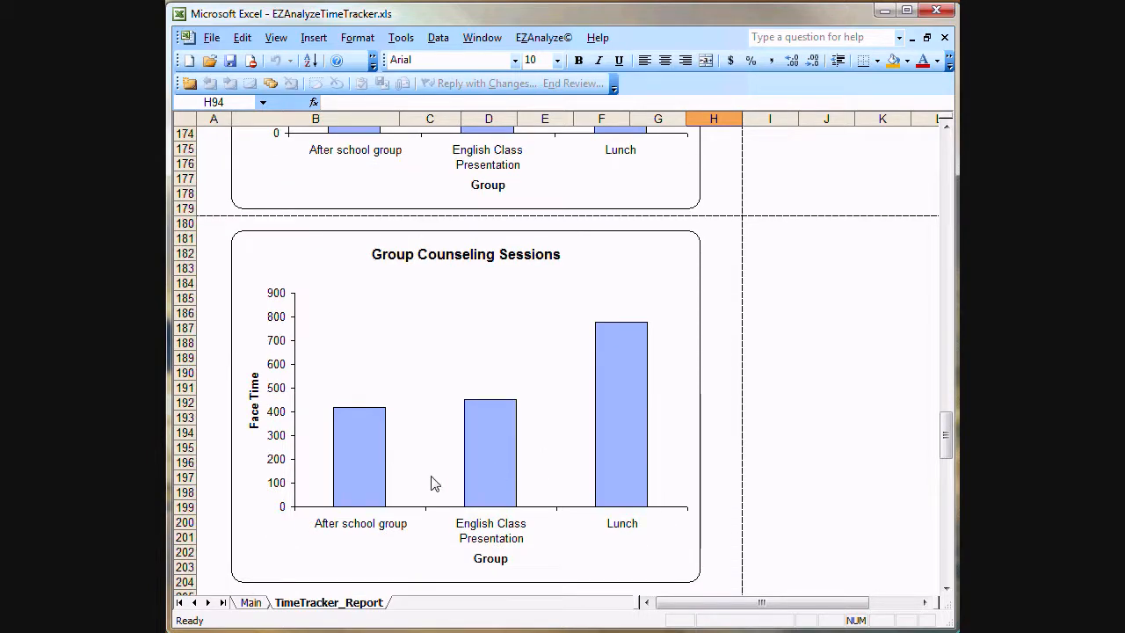
scroll(644, 495, down, 11)
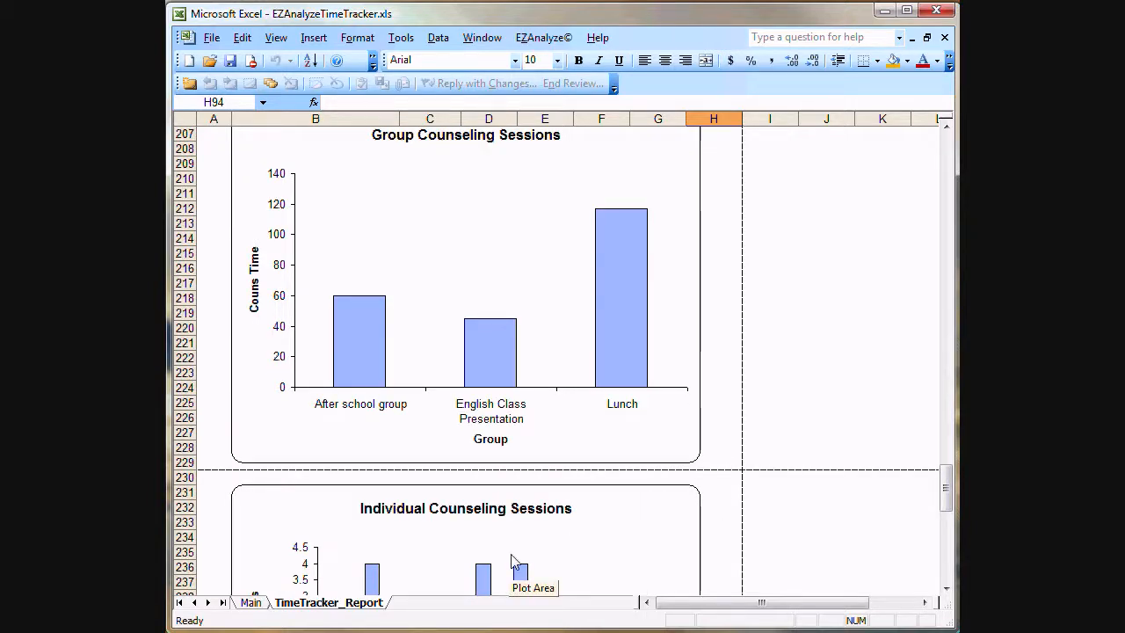
- Delete the TimeTracker_Report worksheet from the workbook
right_click(330, 601)
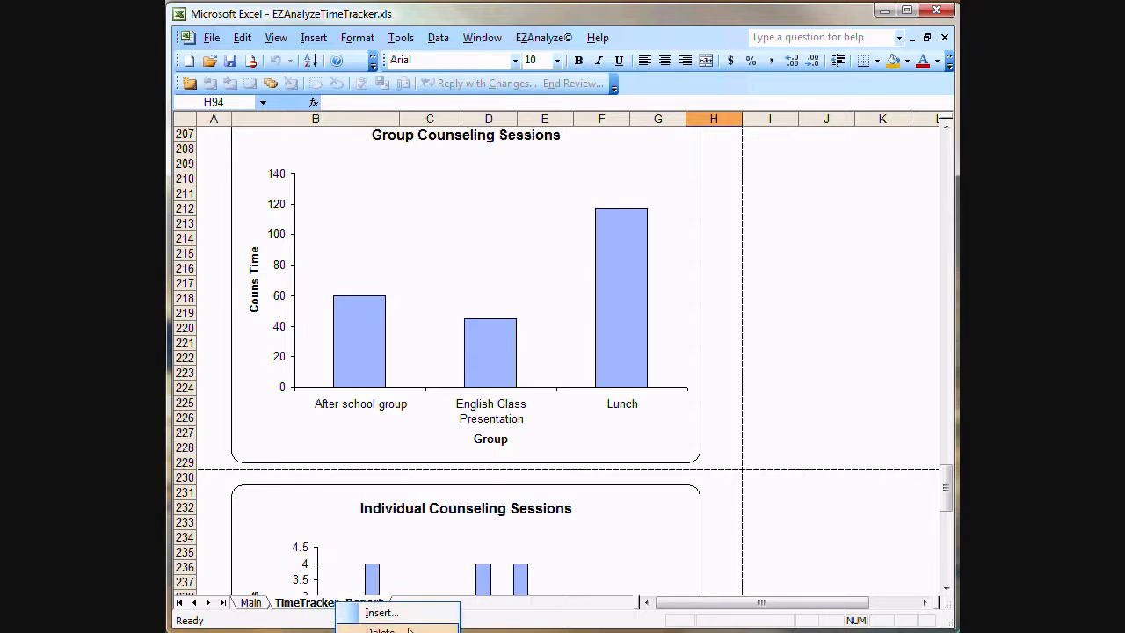
click(407, 626)
click(354, 419)
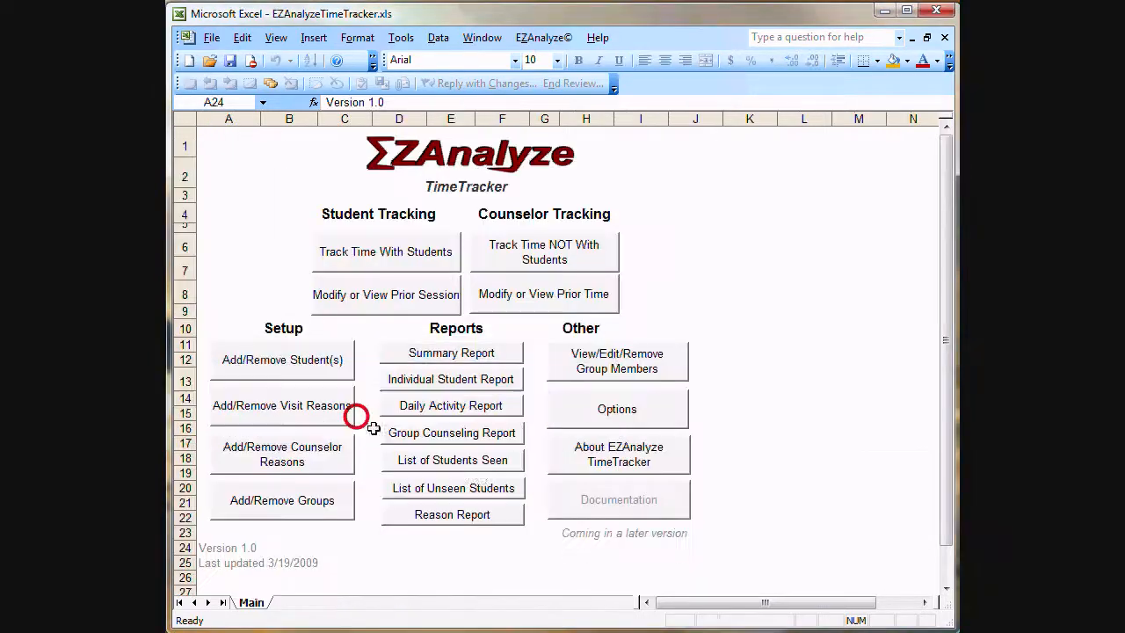
- Show the brief on-screen Individual Student Report for the first student in the list, and dismiss it after reading
click(448, 386)
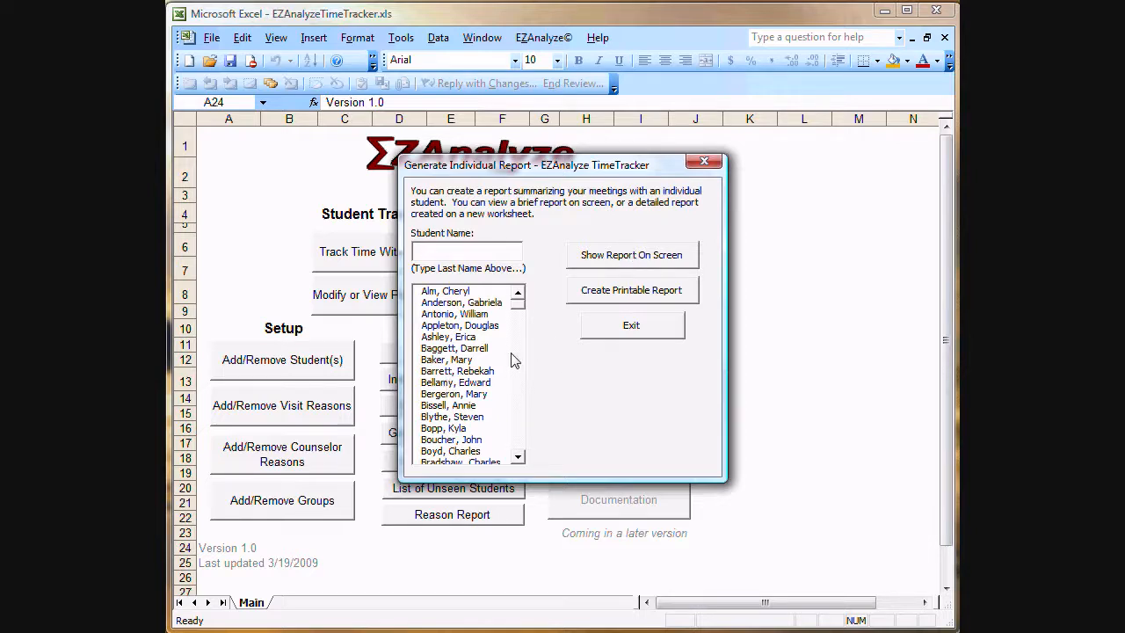
click(446, 291)
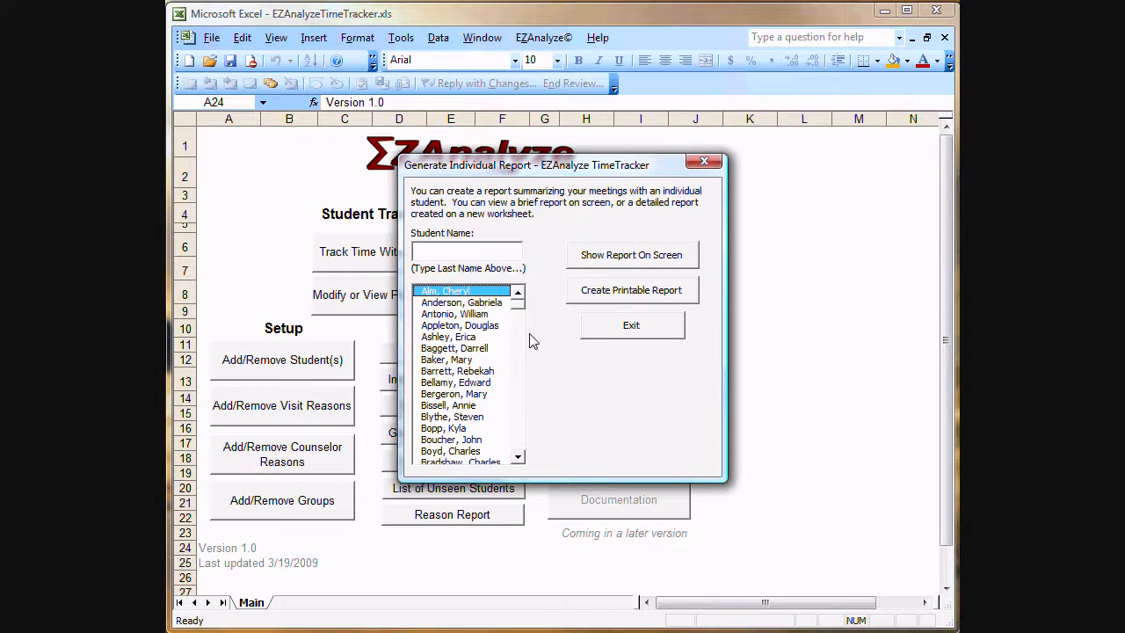
click(655, 256)
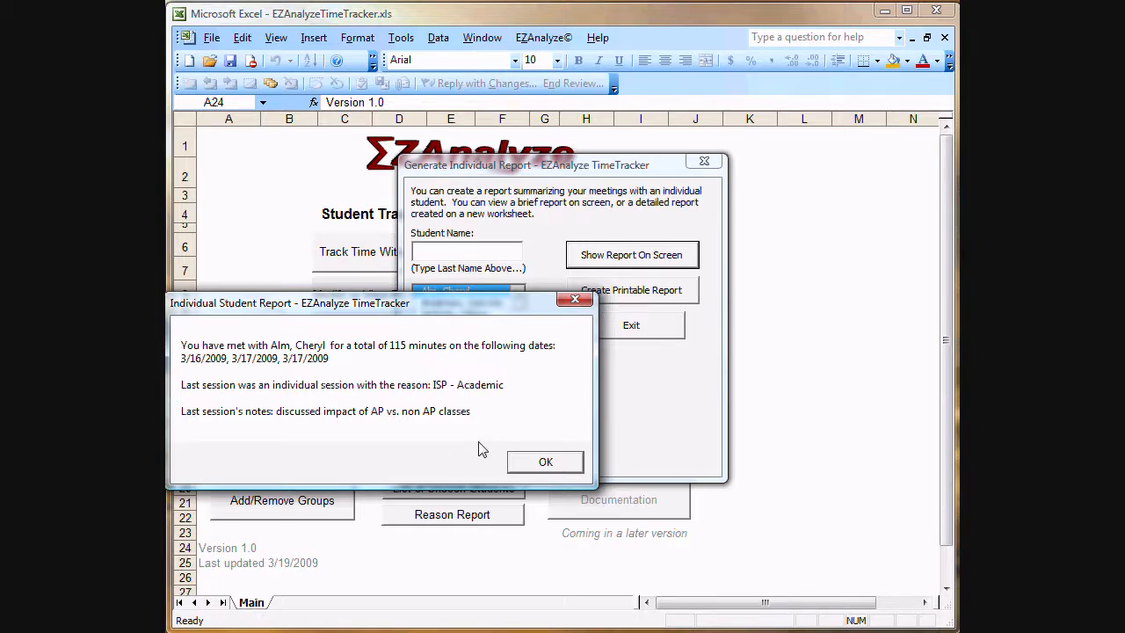
click(528, 461)
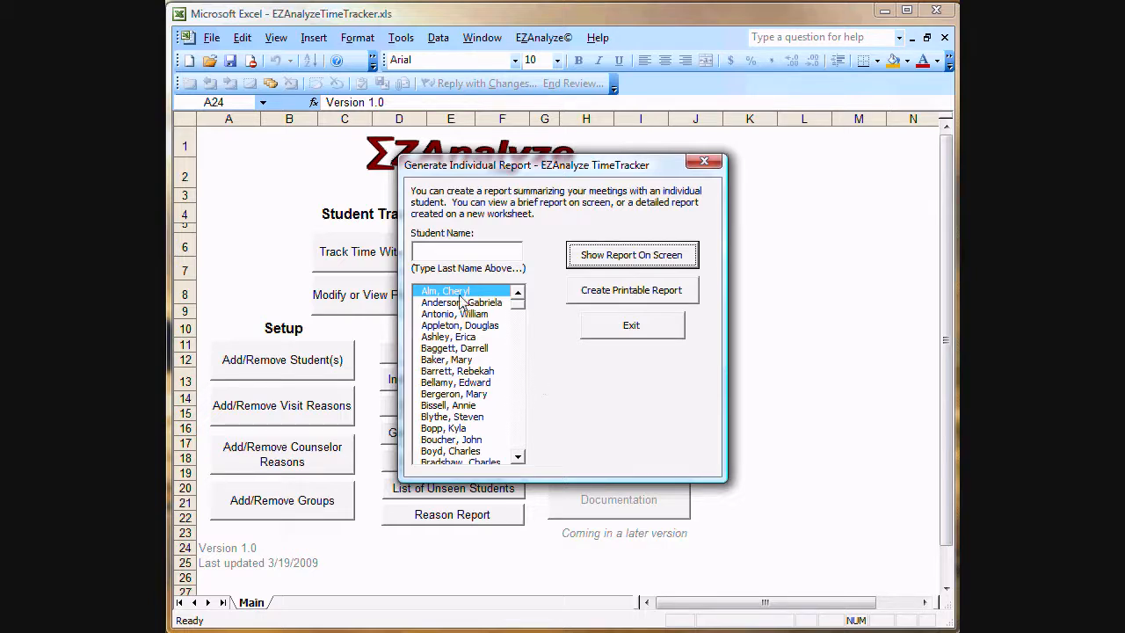
- Create the printable individual report for the selected student and check its page layout in Print Preview
click(613, 291)
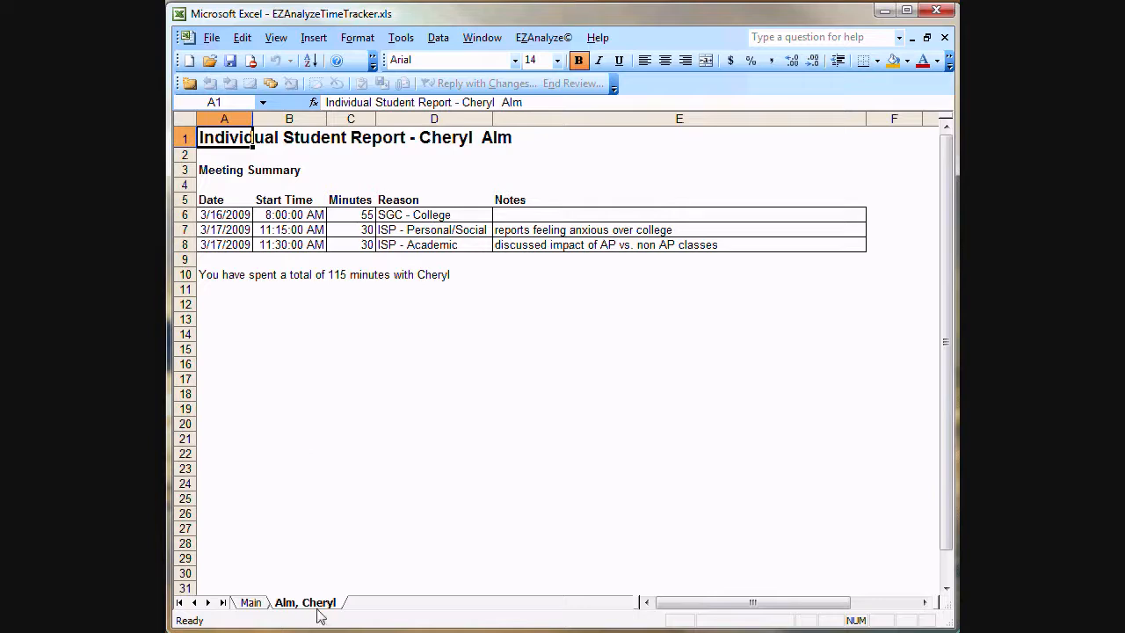
click(212, 41)
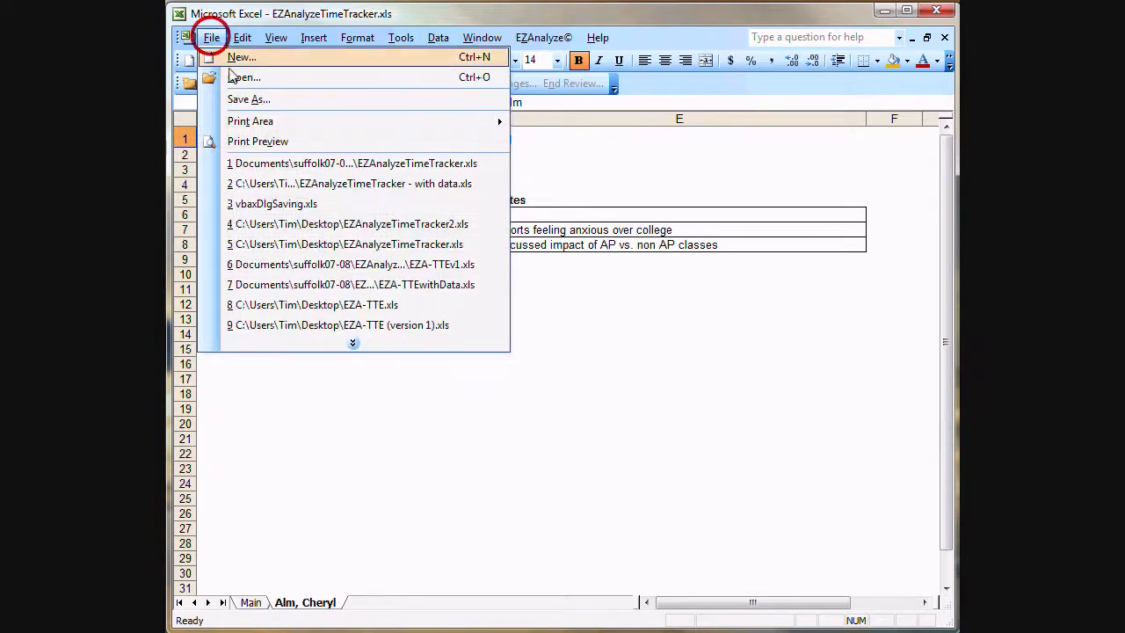
click(282, 143)
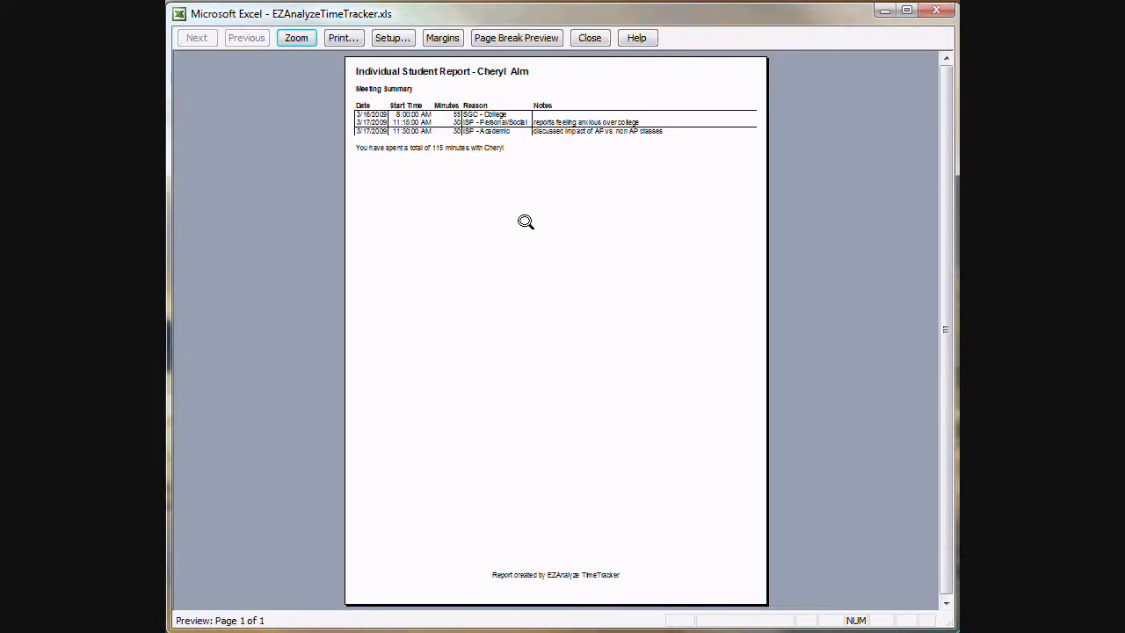
click(593, 38)
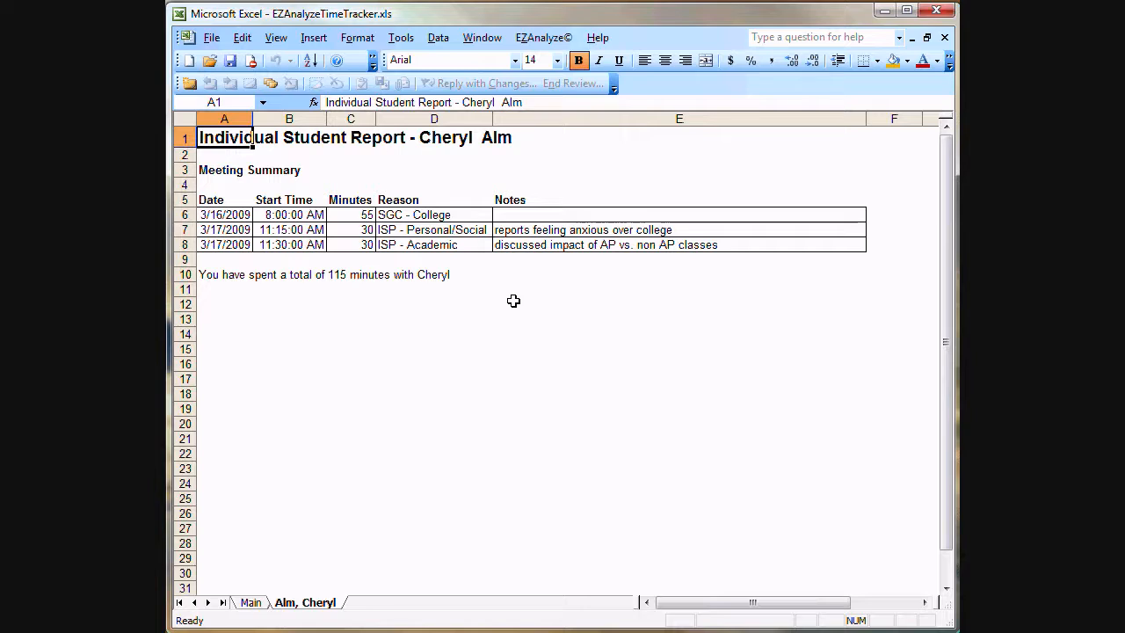
- Return to the Main sheet and create the Daily Activity Report for 3/19/2009
click(250, 603)
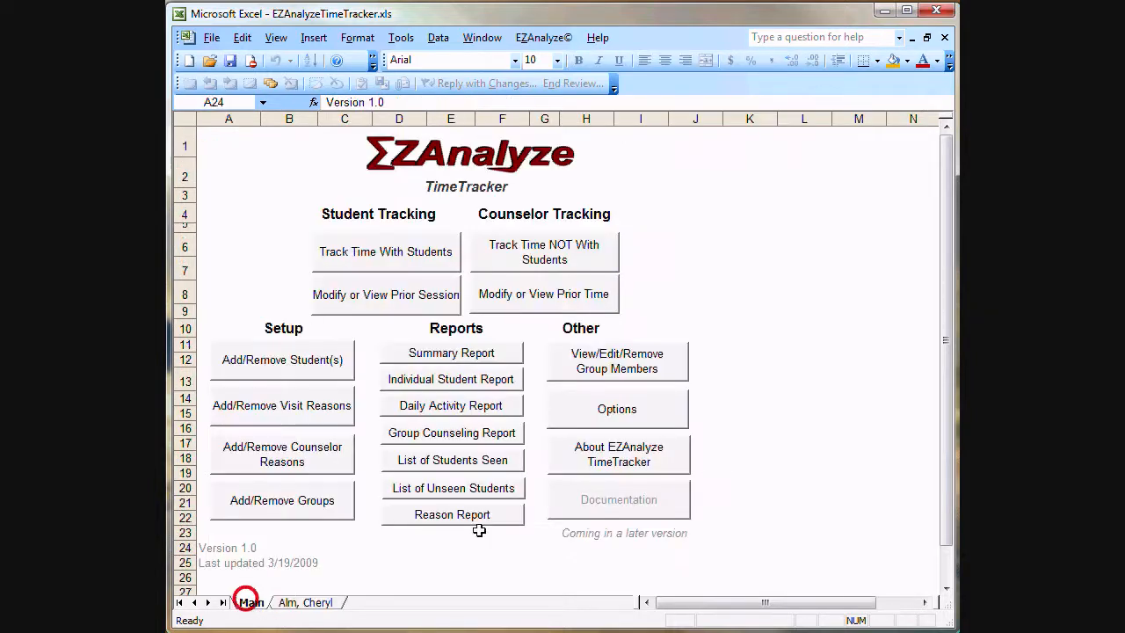
click(459, 409)
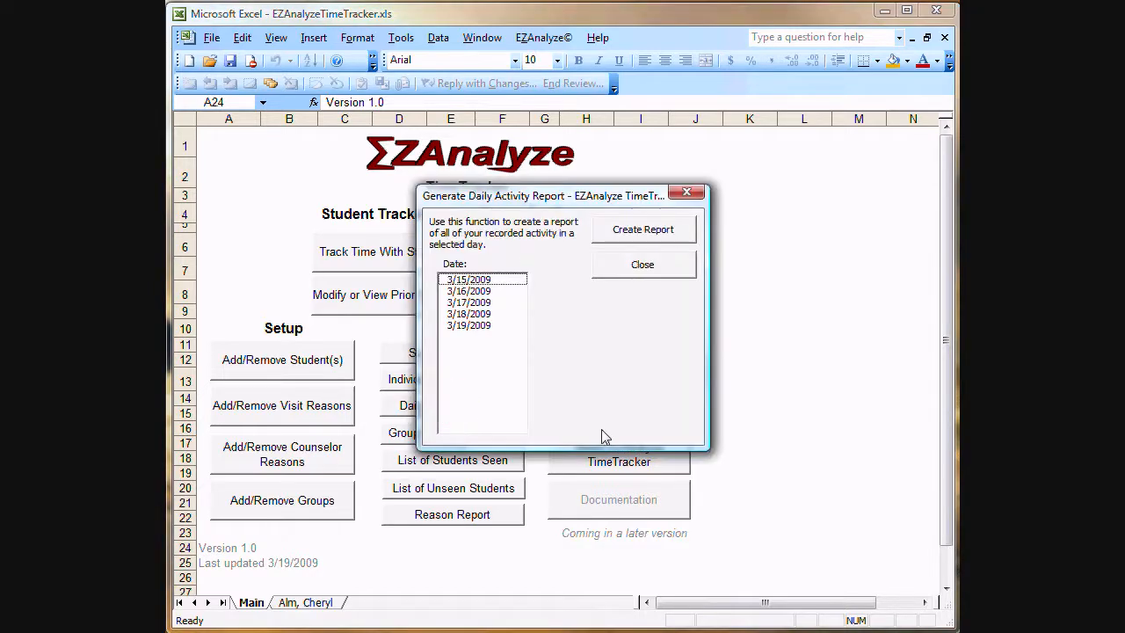
click(485, 326)
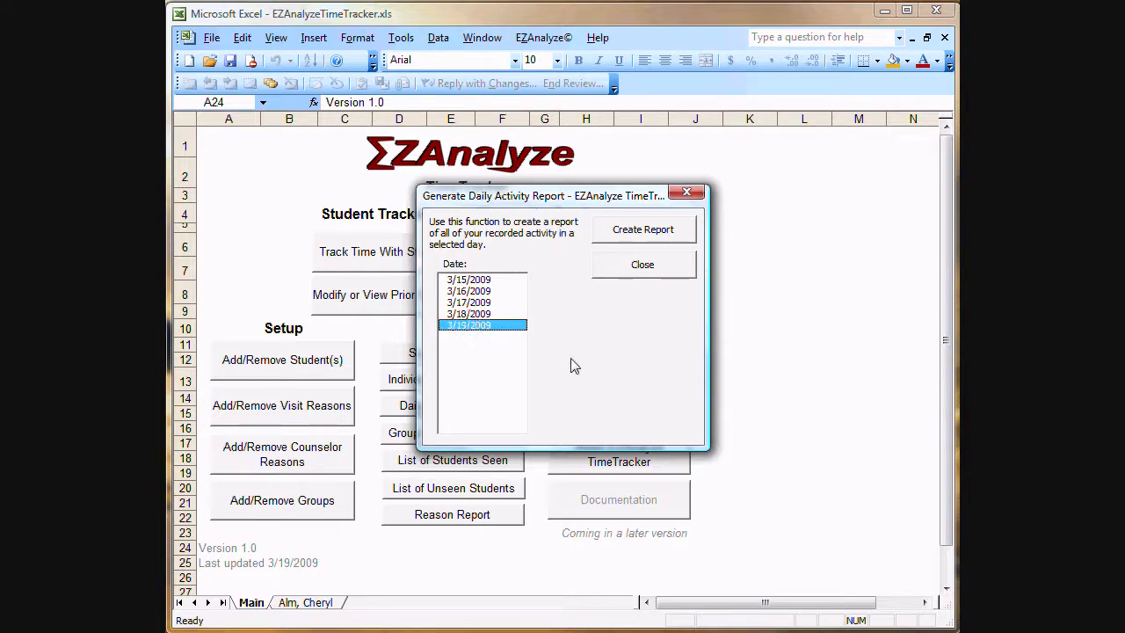
click(646, 231)
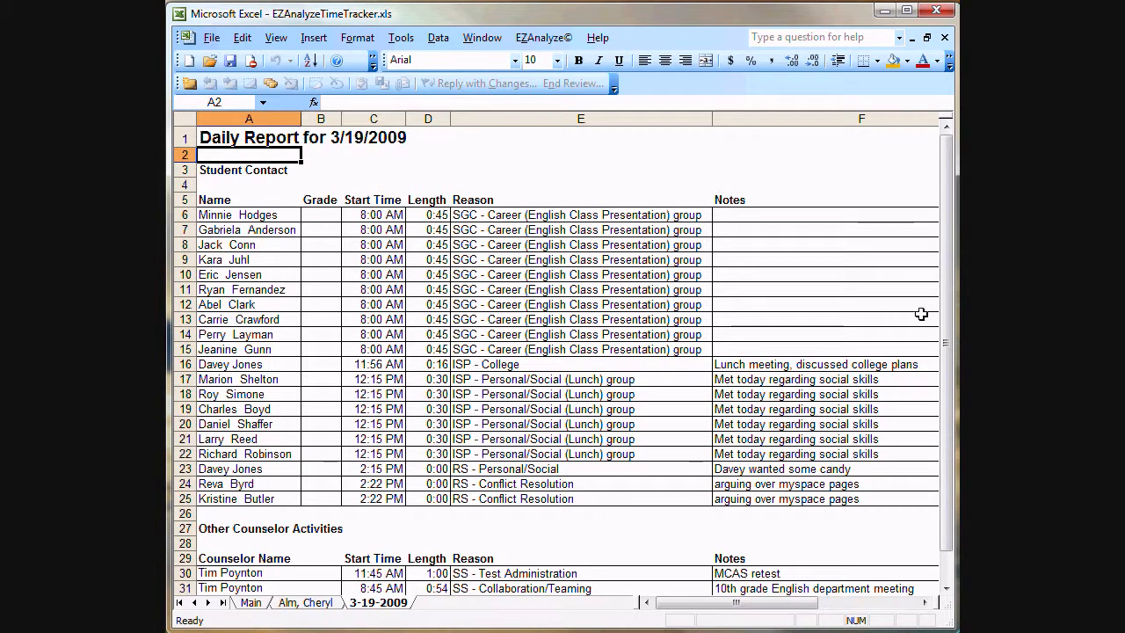
- Review the start times, reasons, notes and other counselor activities in the Daily Report for 3/19/2009
mouse_move(952, 323)
mouse_down()
mouse_move(954, 356)
mouse_move(951, 321)
mouse_up()
drag(382, 219, 388, 349)
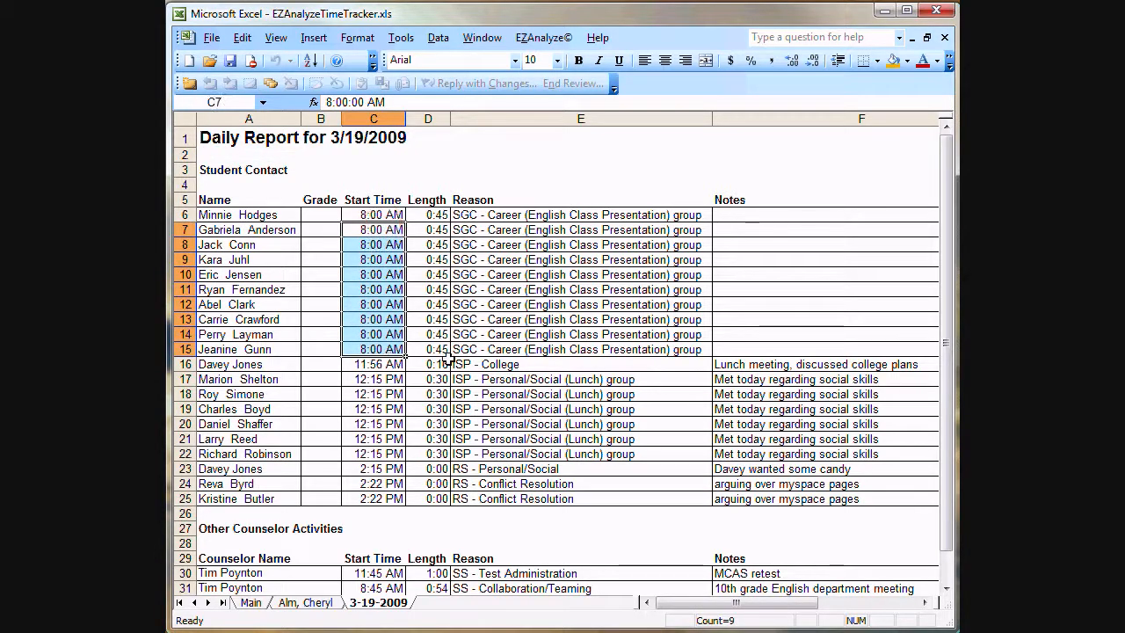
click(491, 245)
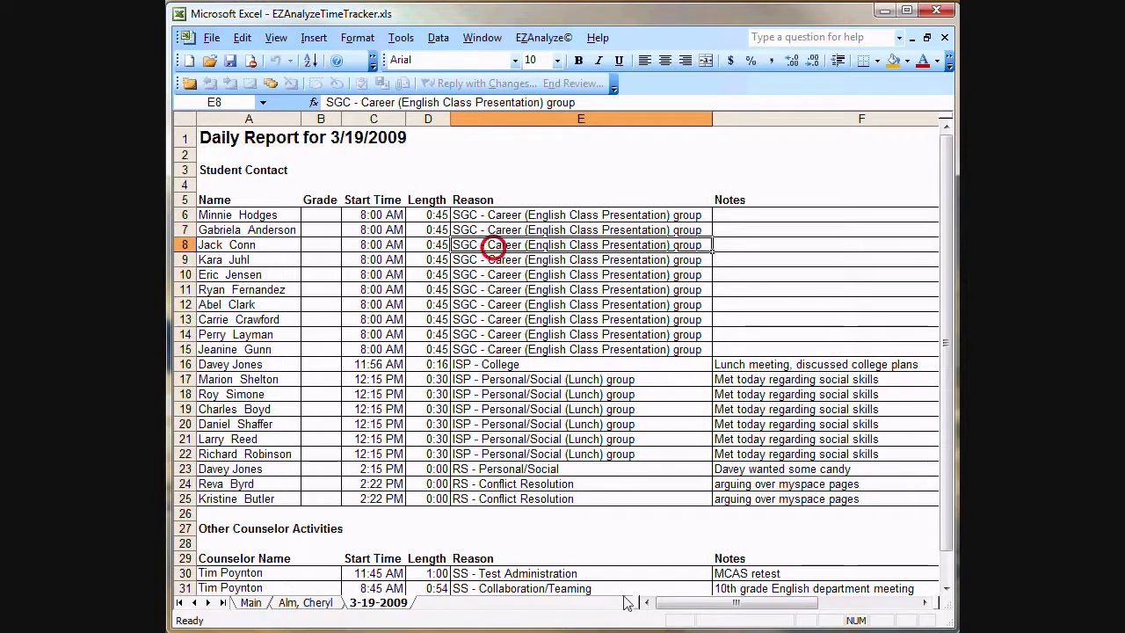
drag(721, 607, 774, 607)
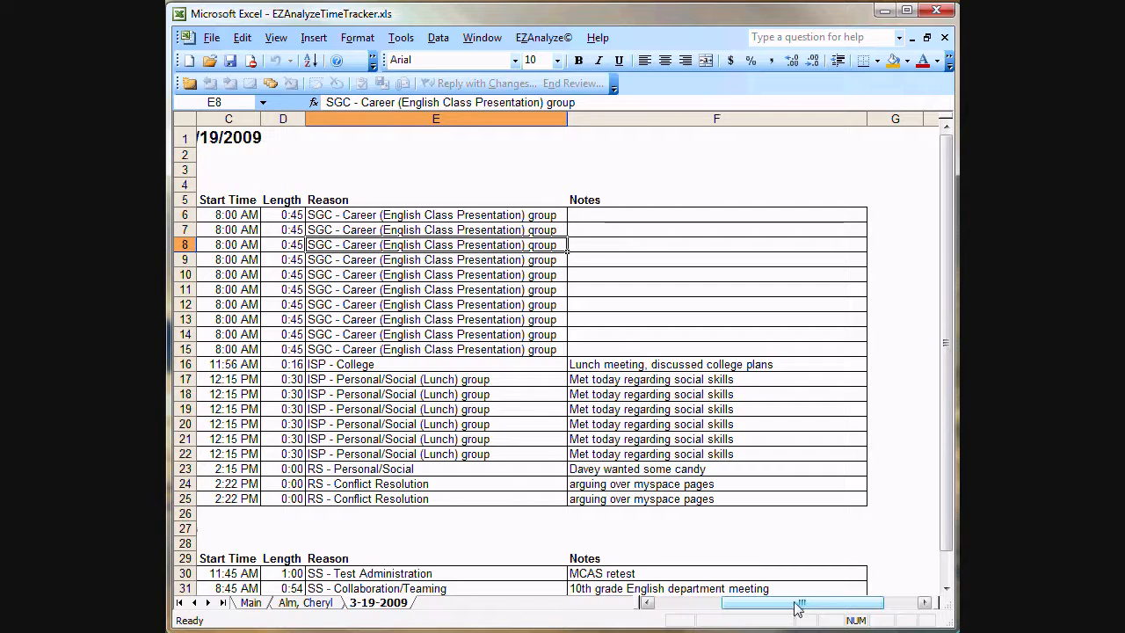
drag(794, 603, 726, 603)
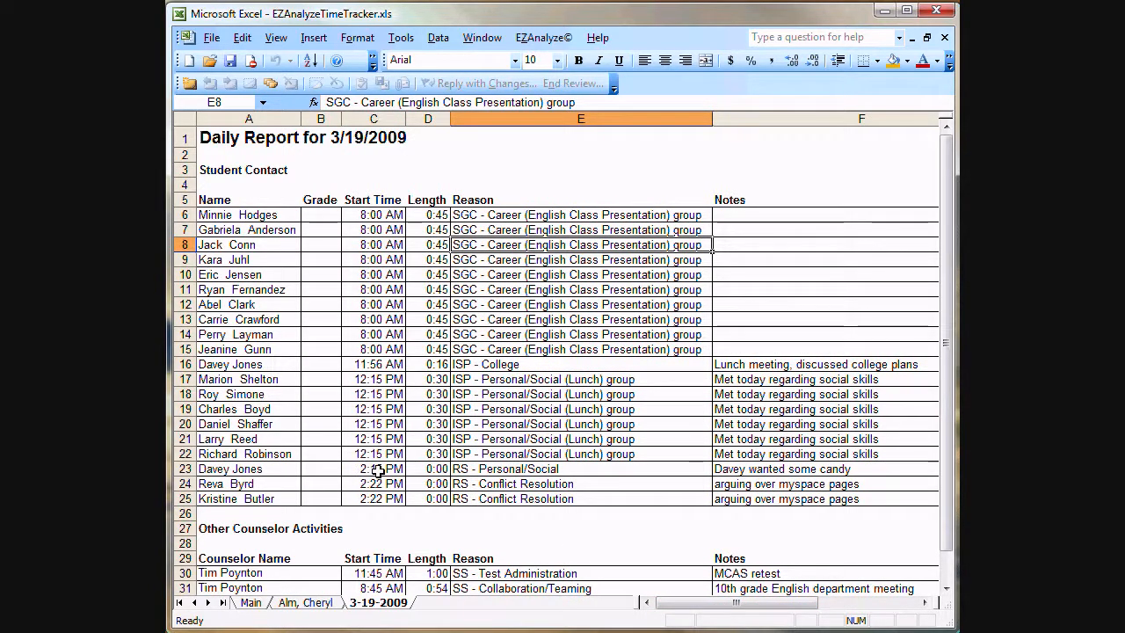
scroll(365, 470, down, 3)
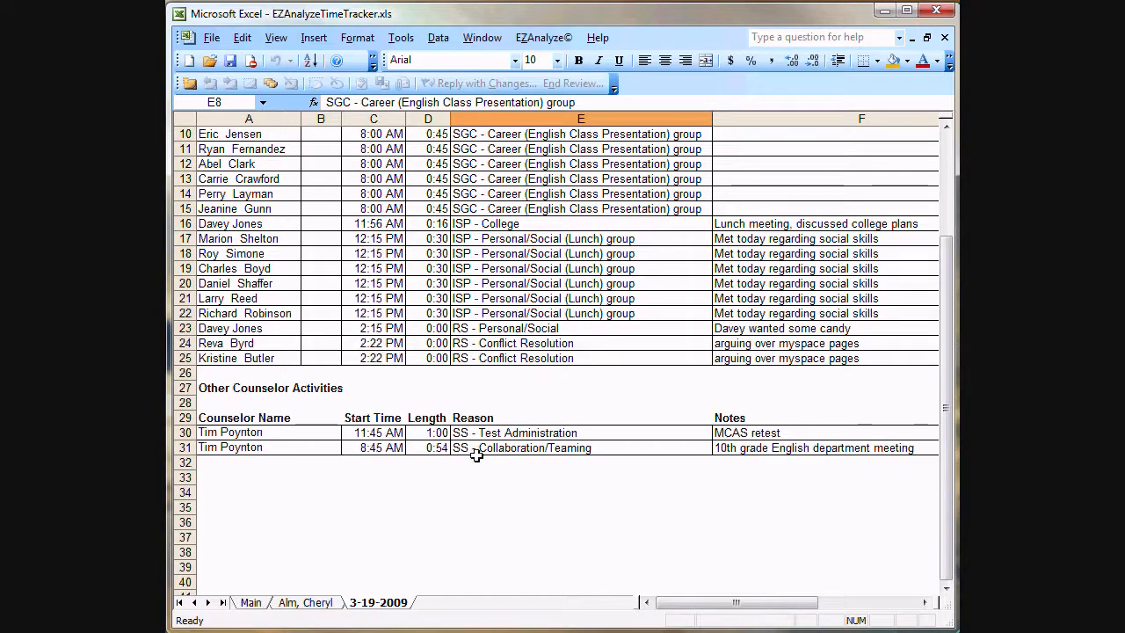
drag(950, 515, 945, 376)
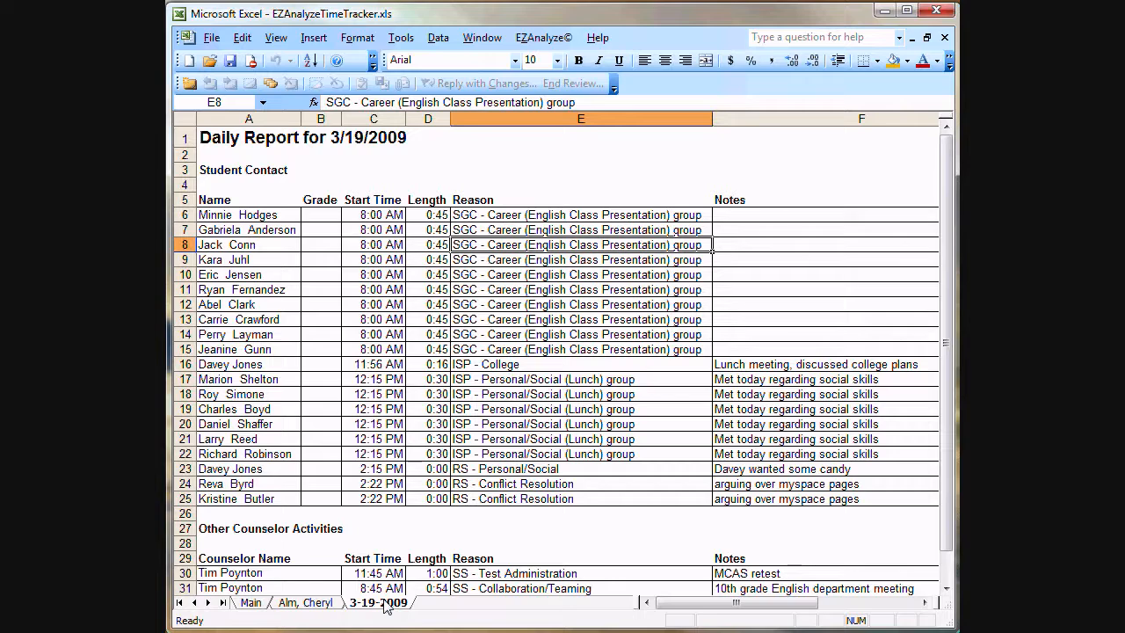
- Return to the Main sheet and create the printable Group Counseling Report for the Lunch group
click(258, 604)
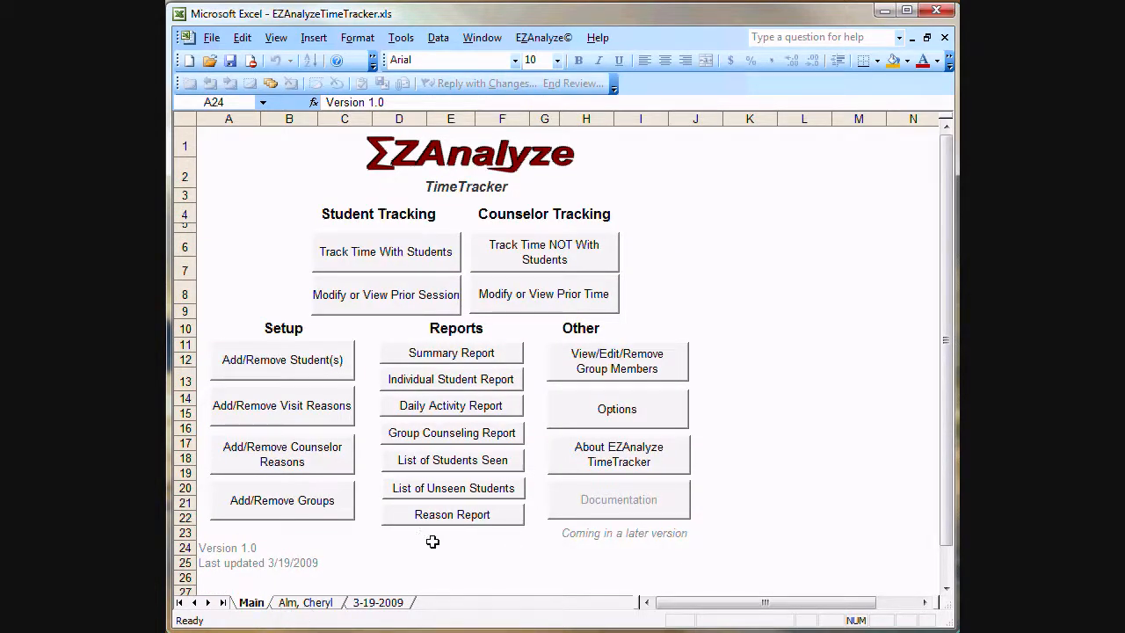
click(464, 432)
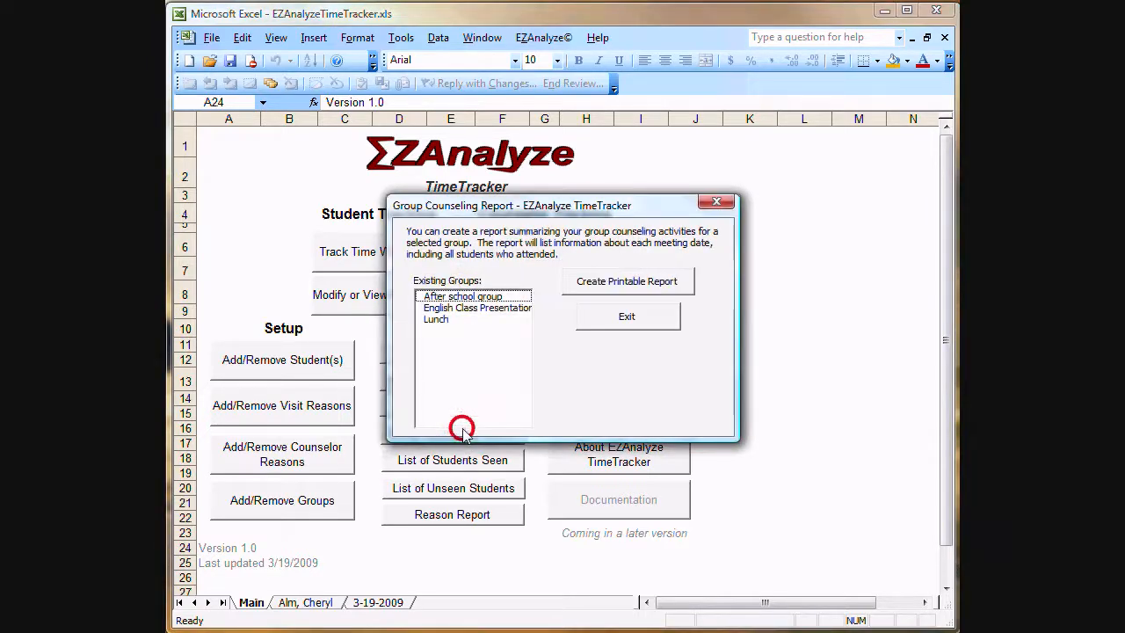
click(438, 318)
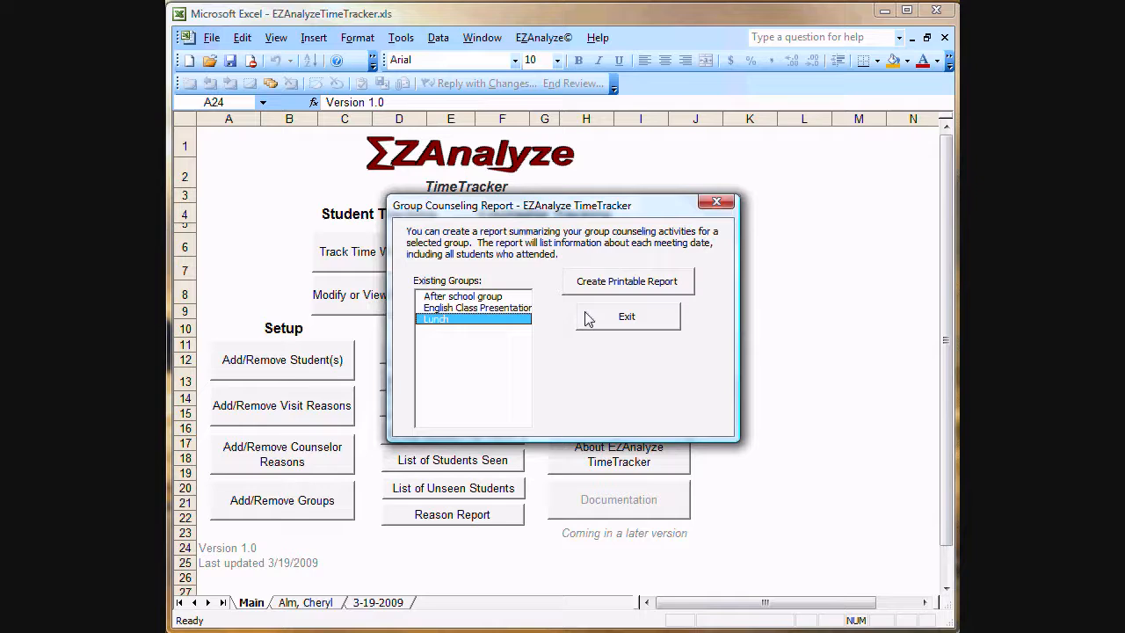
click(612, 290)
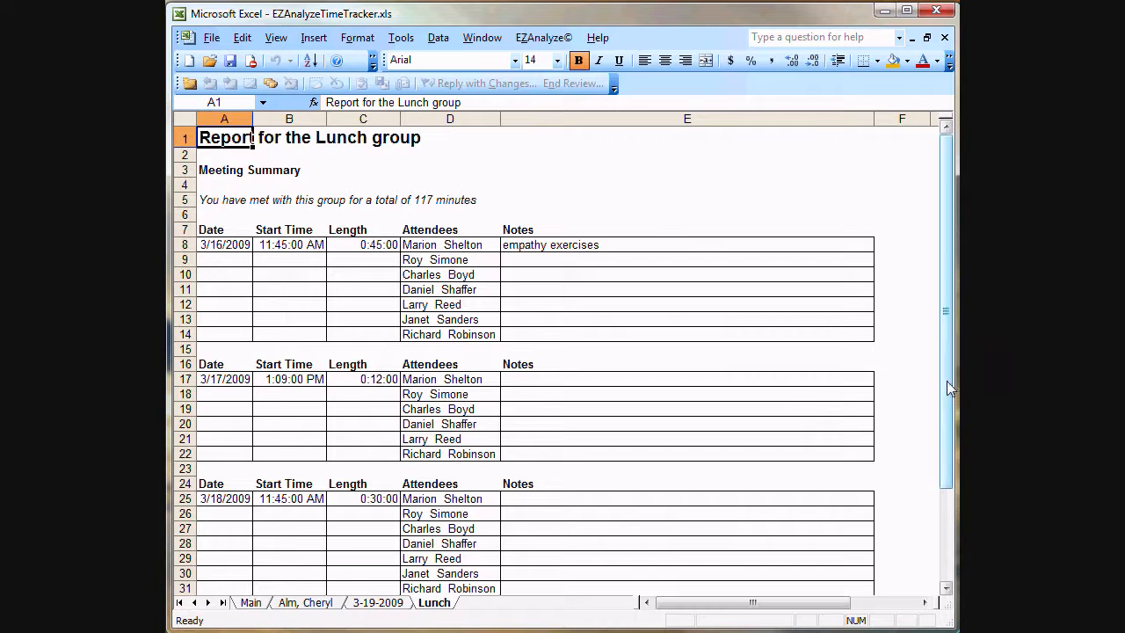
- Examine the date, start time, length, attendees and notes of each meeting in the Lunch group report
drag(947, 382, 948, 394)
click(226, 225)
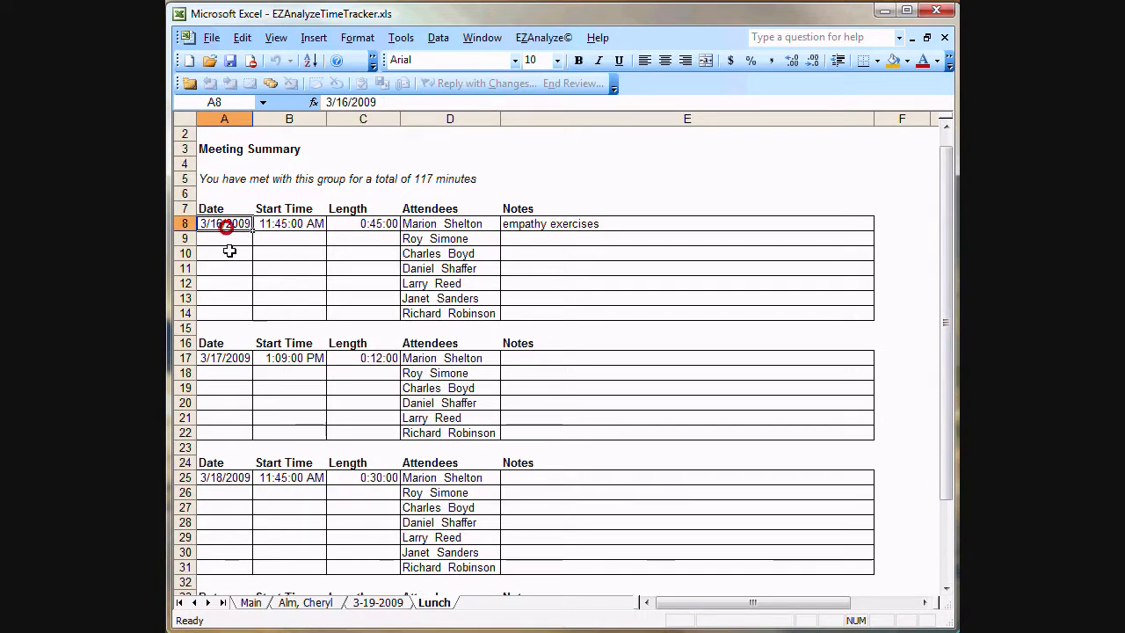
click(304, 224)
click(349, 223)
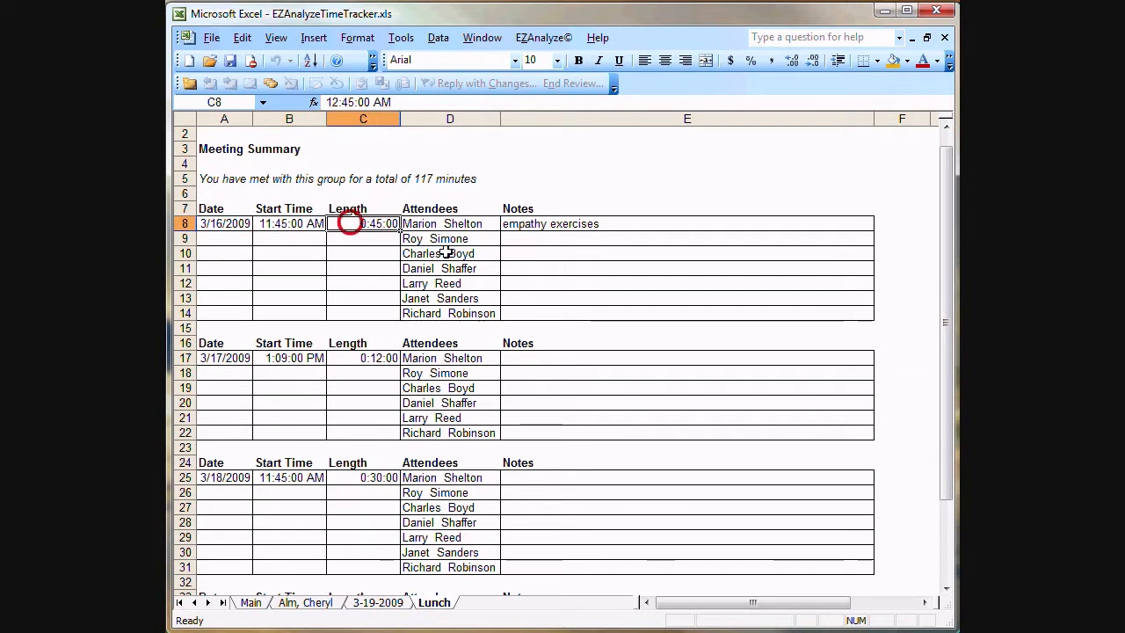
drag(444, 223, 451, 313)
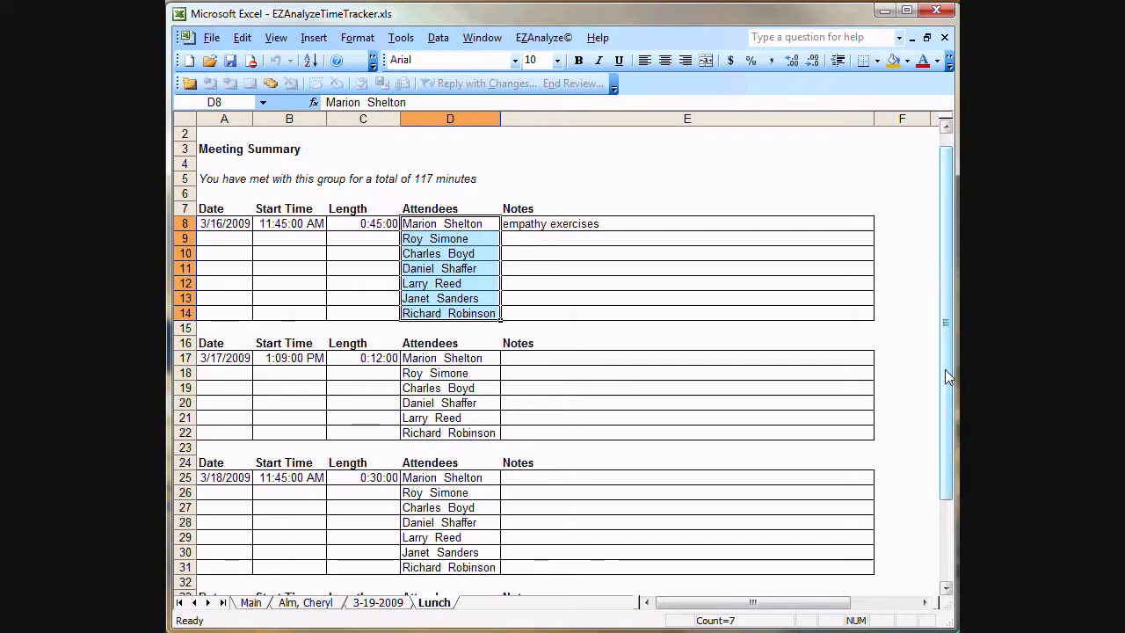
drag(944, 369, 948, 397)
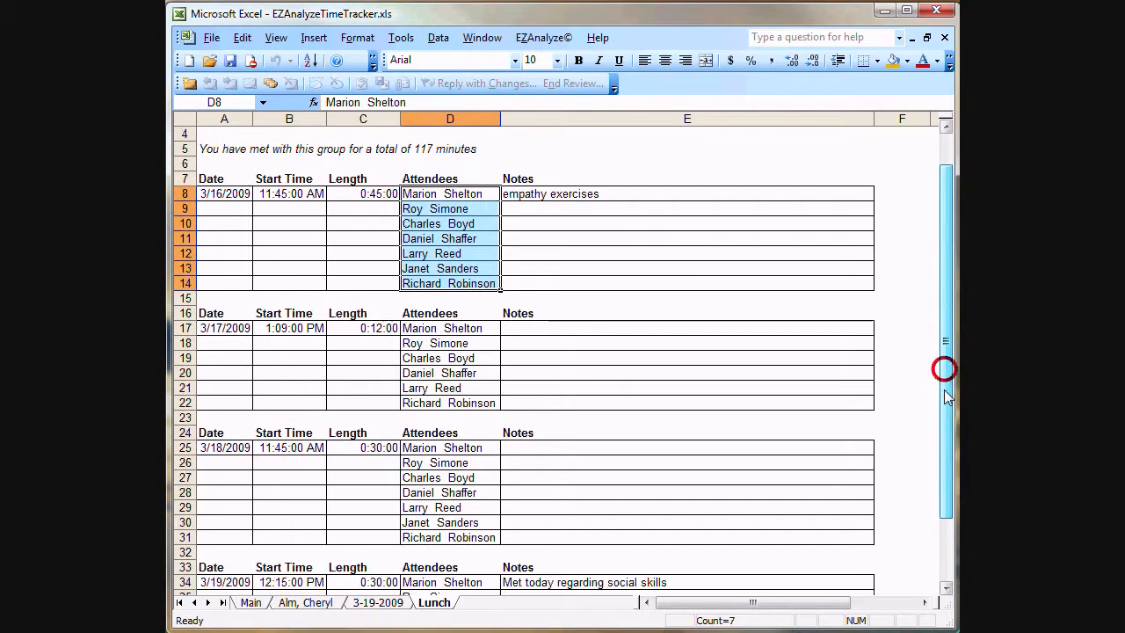
click(945, 449)
scroll(945, 450, down, 2)
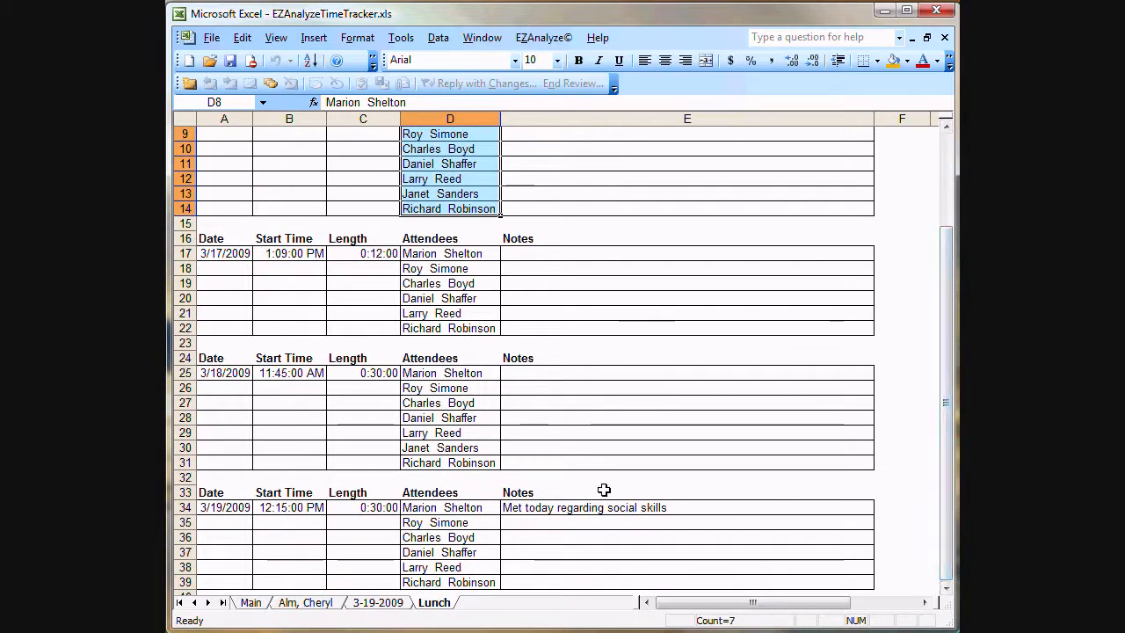
- From the Main sheet, start the List of Students Seen report with 3/17/2009 as both start and end date
click(251, 603)
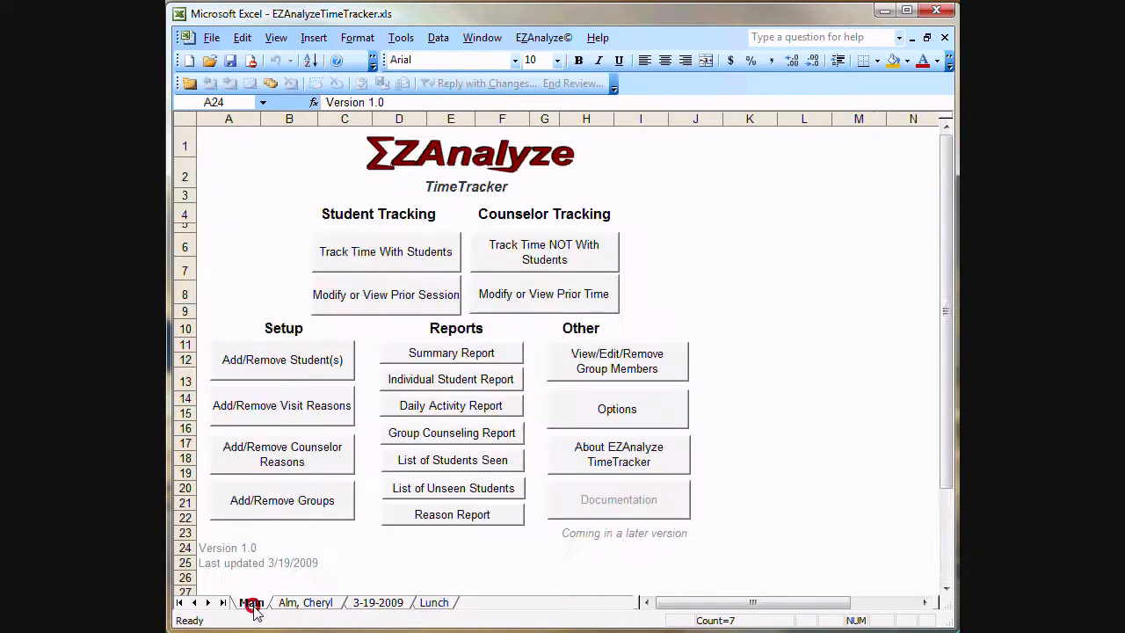
click(448, 462)
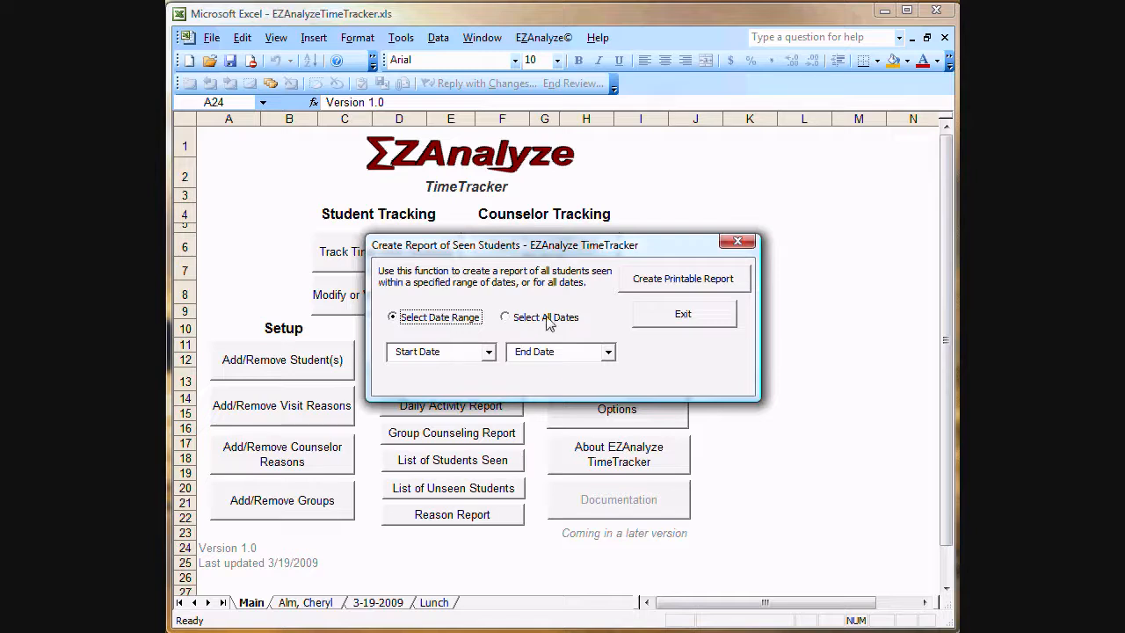
click(489, 352)
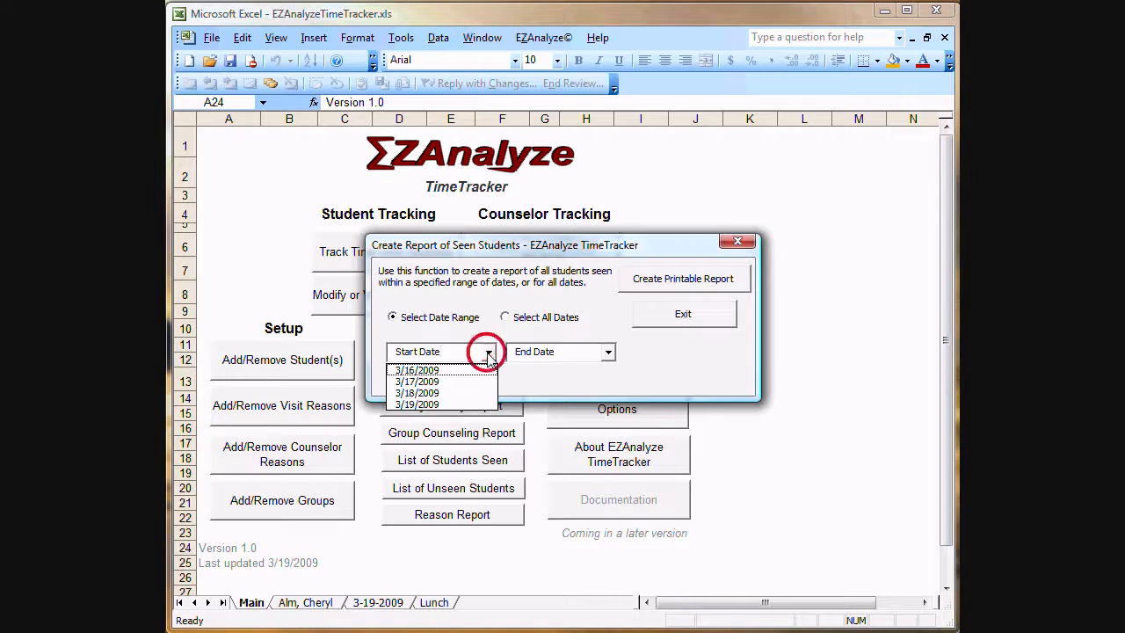
click(450, 381)
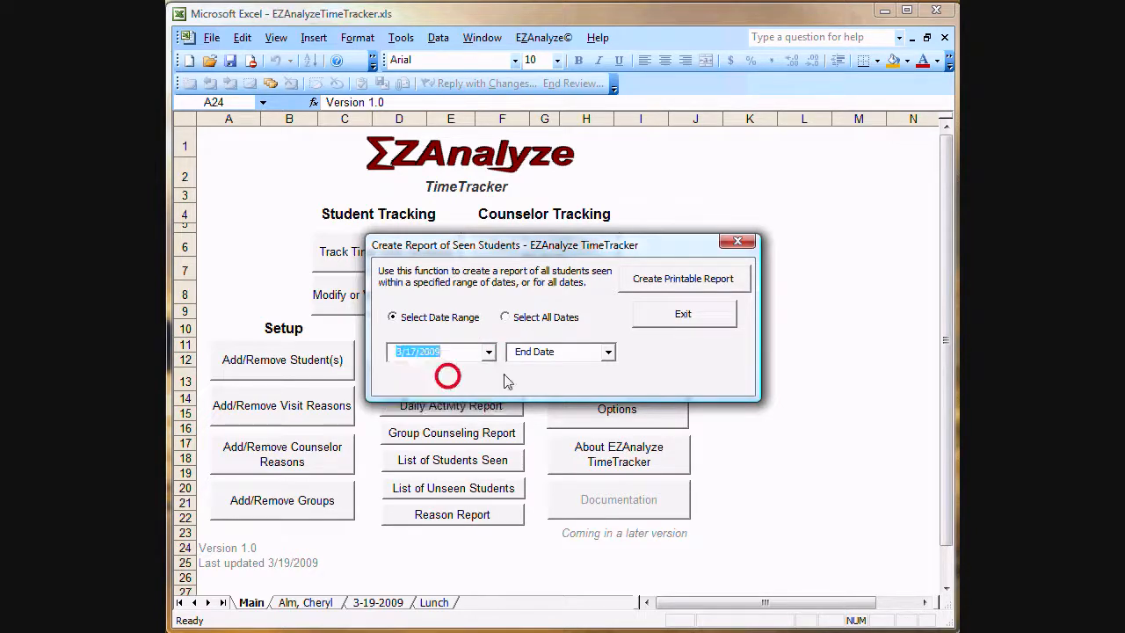
click(608, 353)
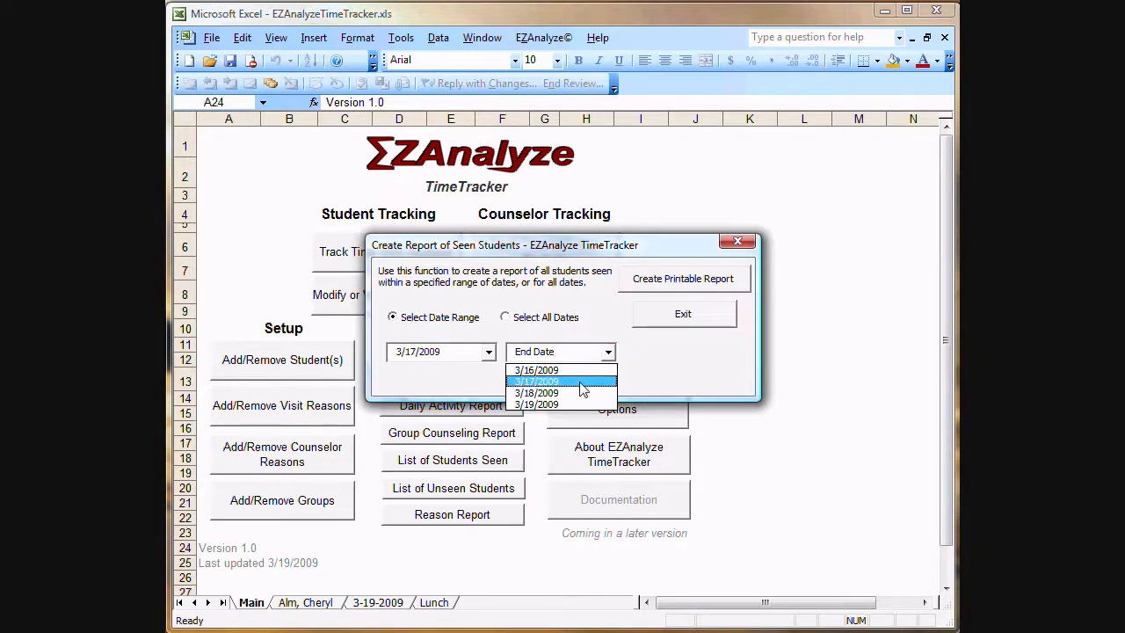
click(579, 382)
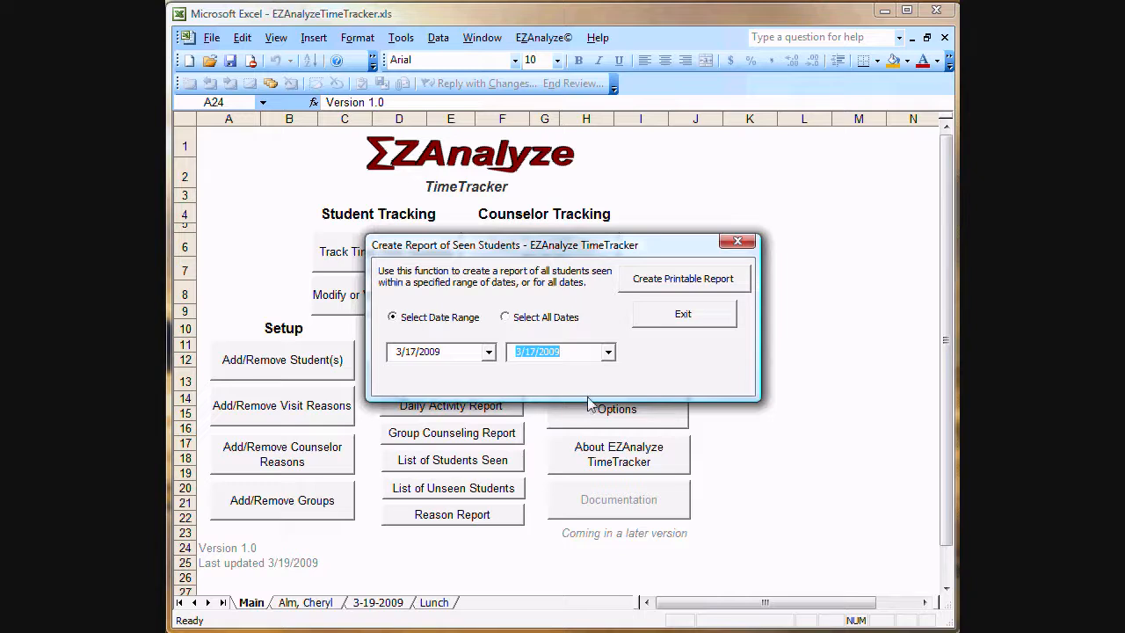
- Change the date range to 3/16/2009 through 3/19/2009 and create the printable seen students report
click(607, 353)
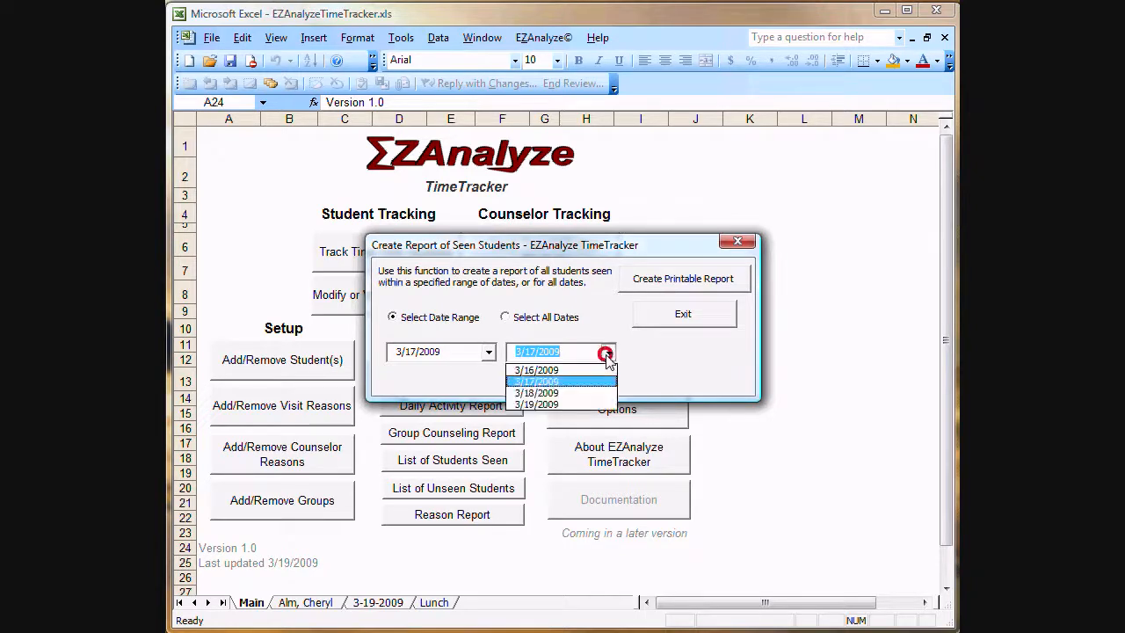
click(566, 404)
click(489, 351)
click(470, 369)
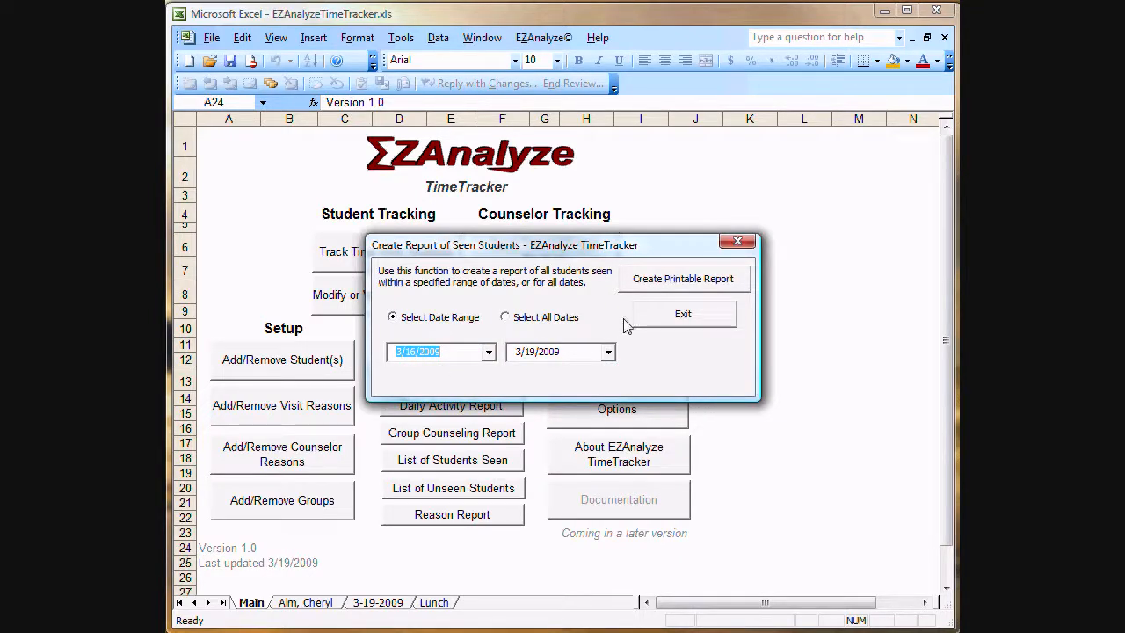
click(695, 287)
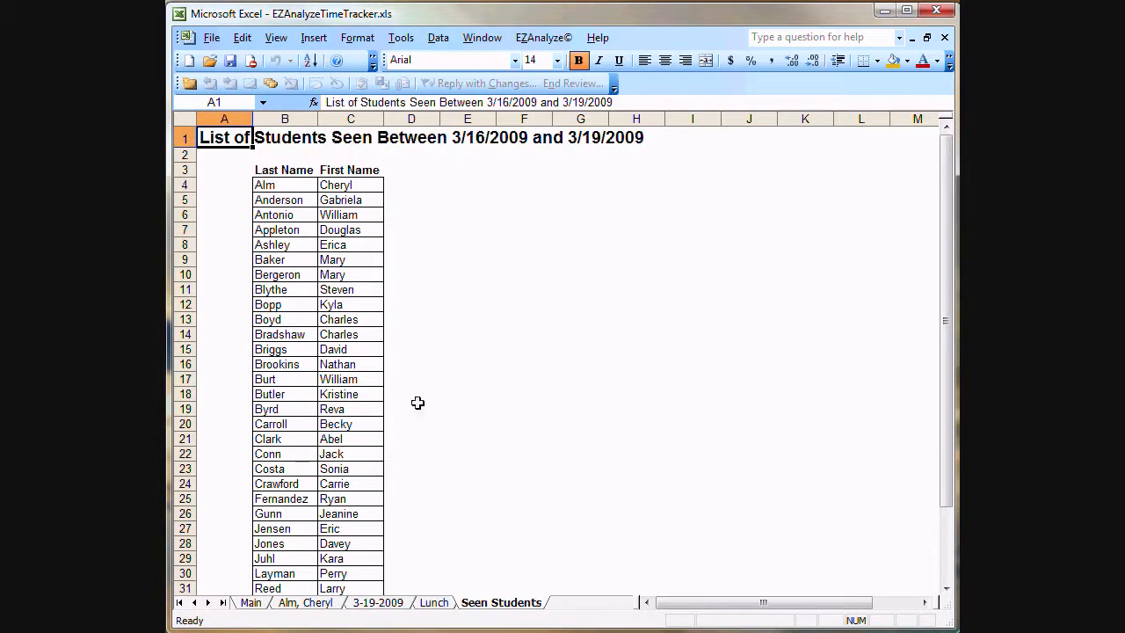
- Look through the last and first names in the list of students seen
drag(264, 185, 350, 530)
scroll(513, 466, down, 5)
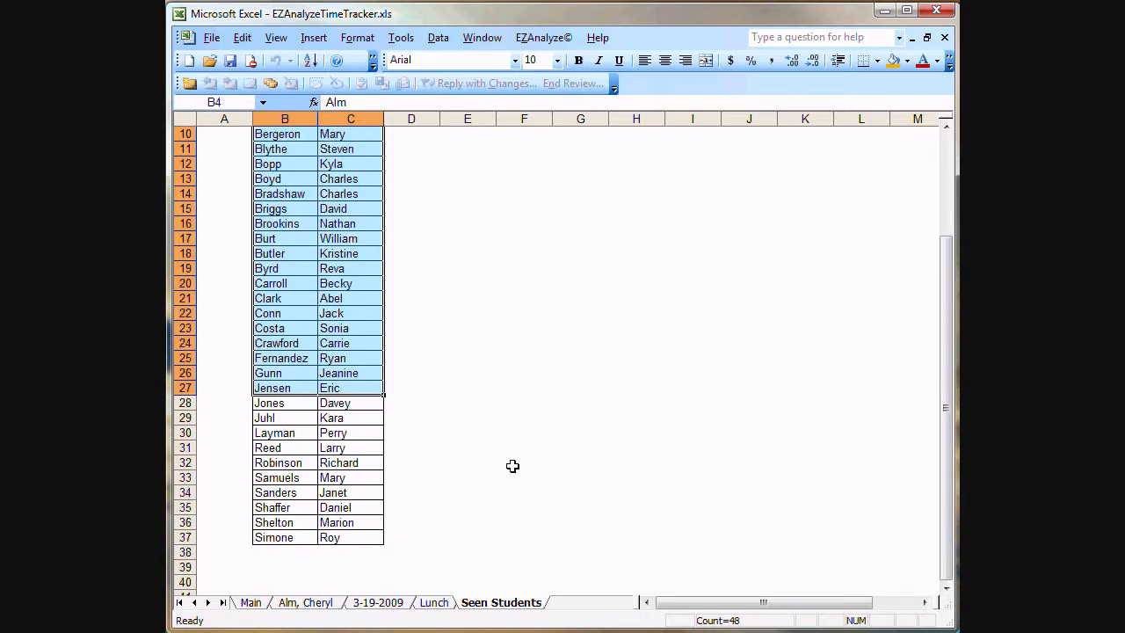
drag(943, 474, 935, 234)
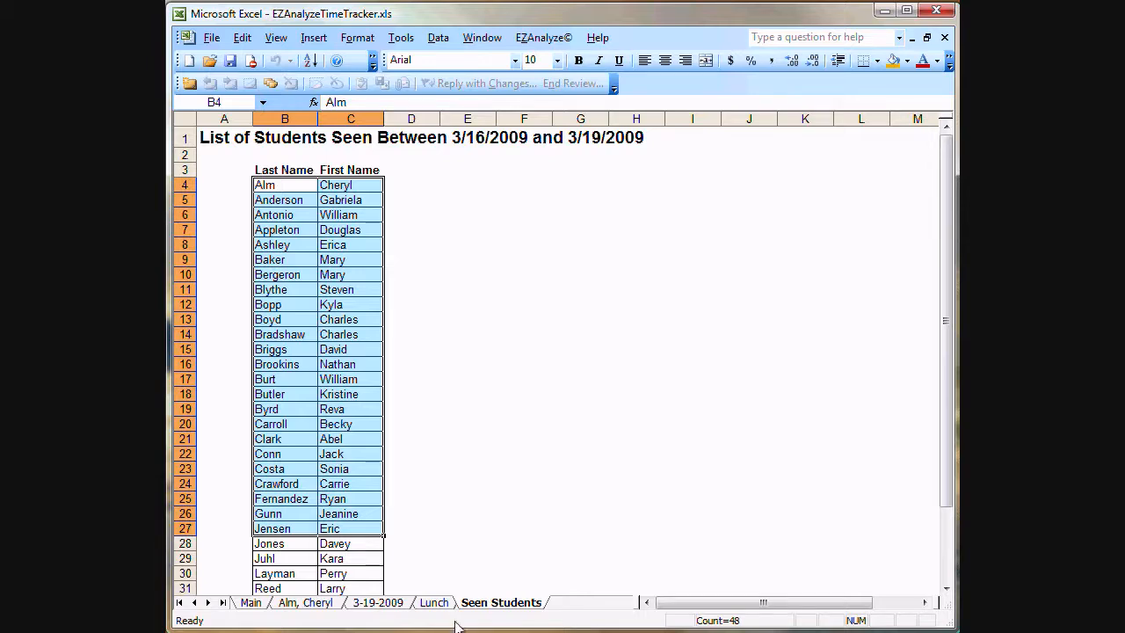
- Return to the Main sheet and create the printable List of Unseen Students report for all dates
click(251, 603)
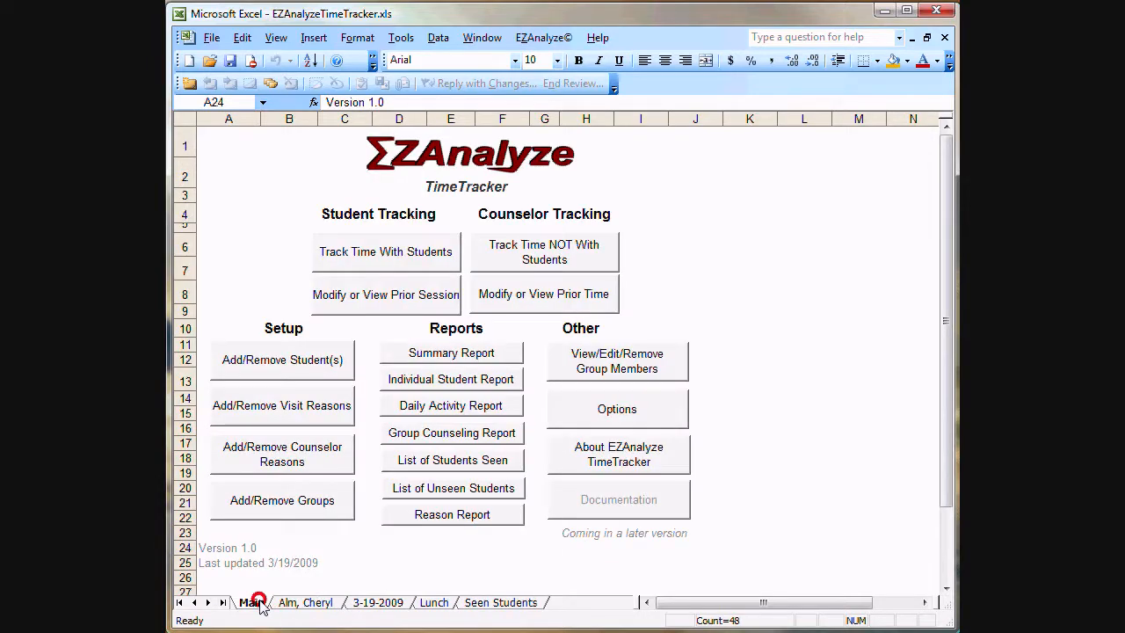
click(480, 490)
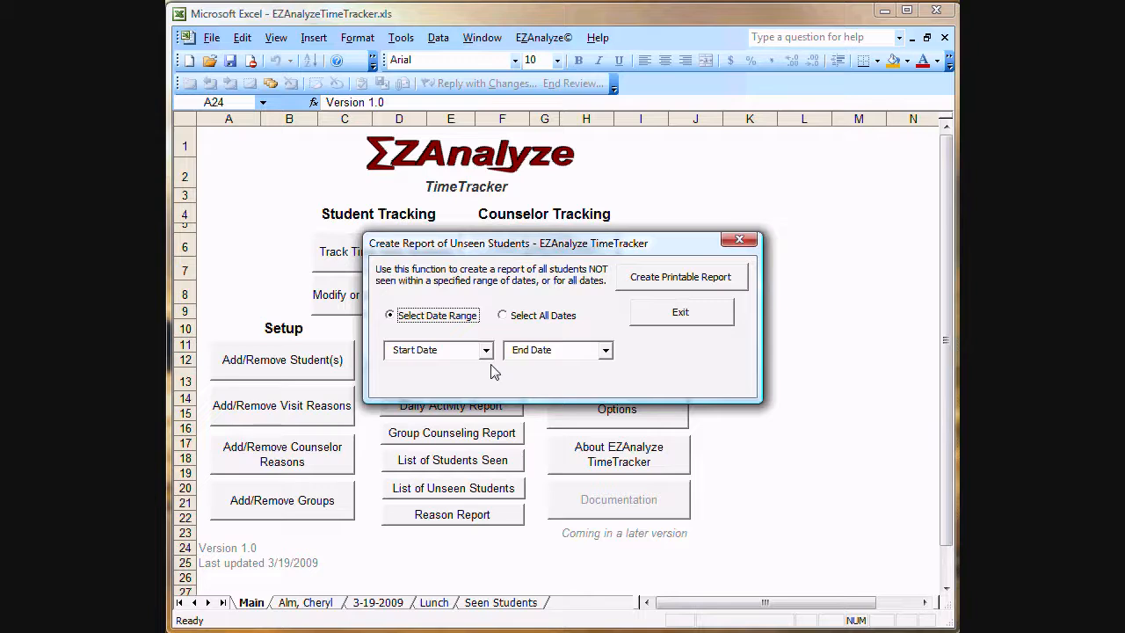
click(544, 317)
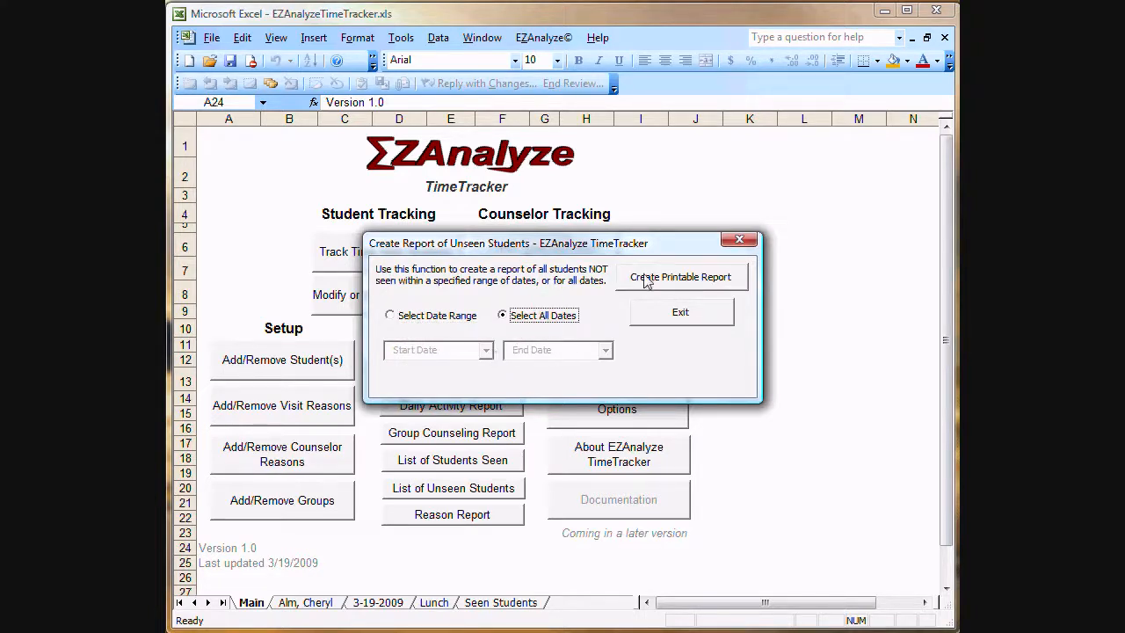
click(687, 281)
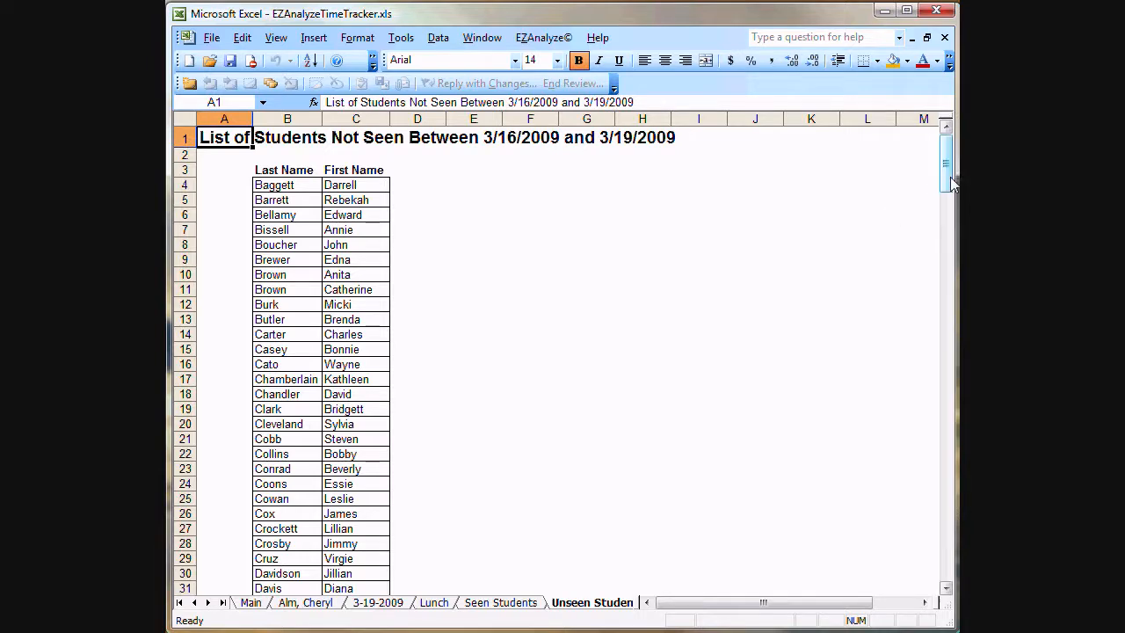
drag(946, 173, 947, 149)
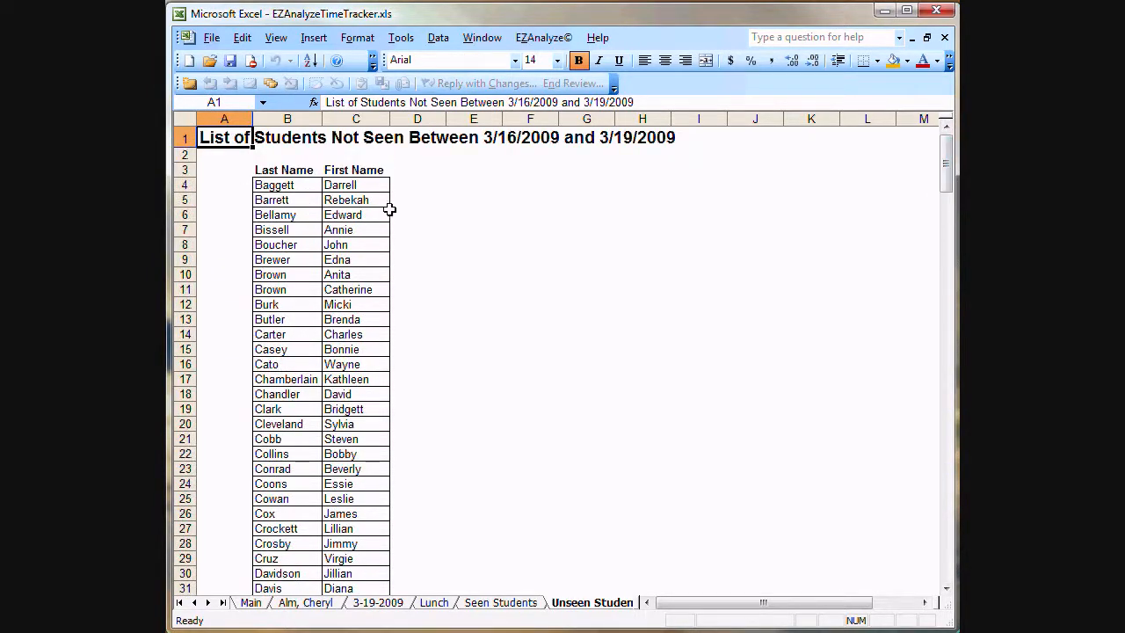
- Return to the Main sheet and create the printable Reason Report for RS - Conflict Resolution
click(251, 602)
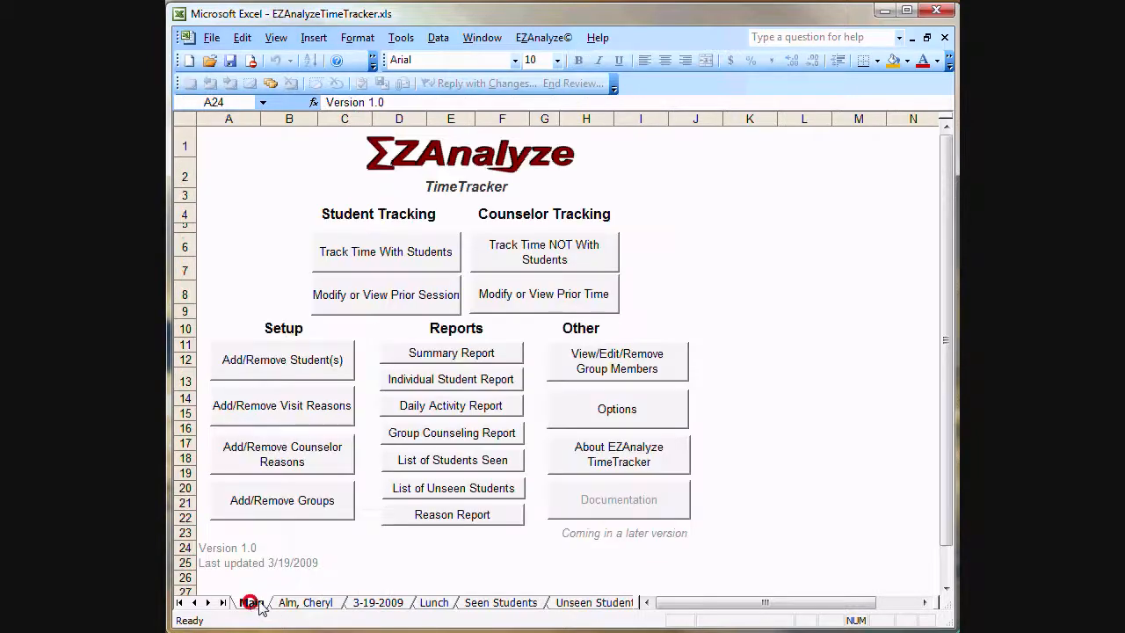
click(455, 514)
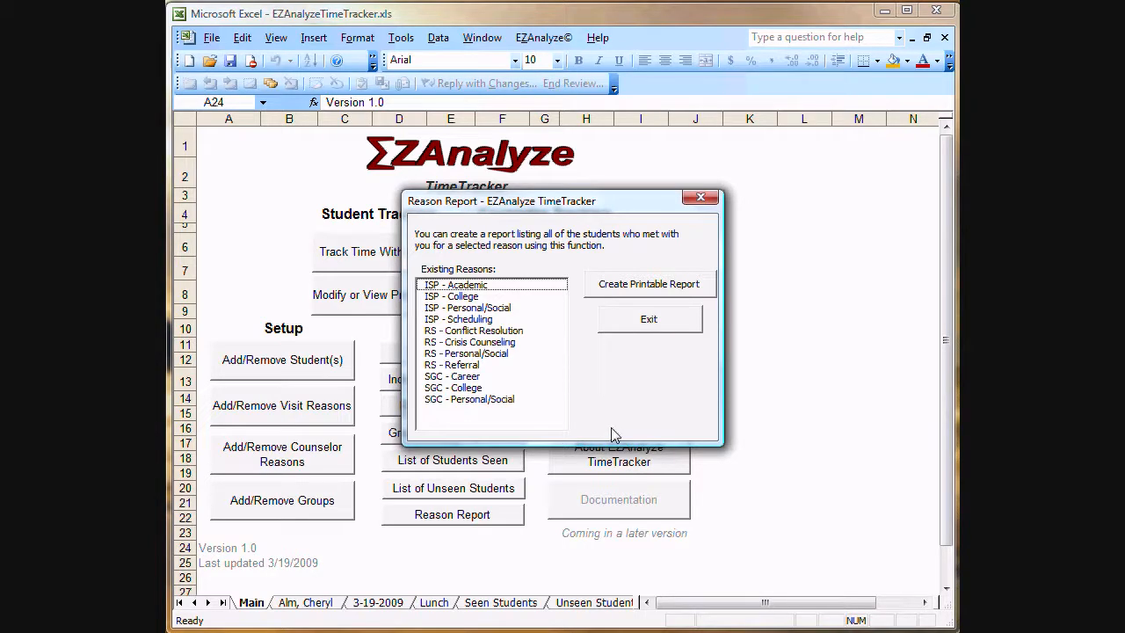
click(450, 331)
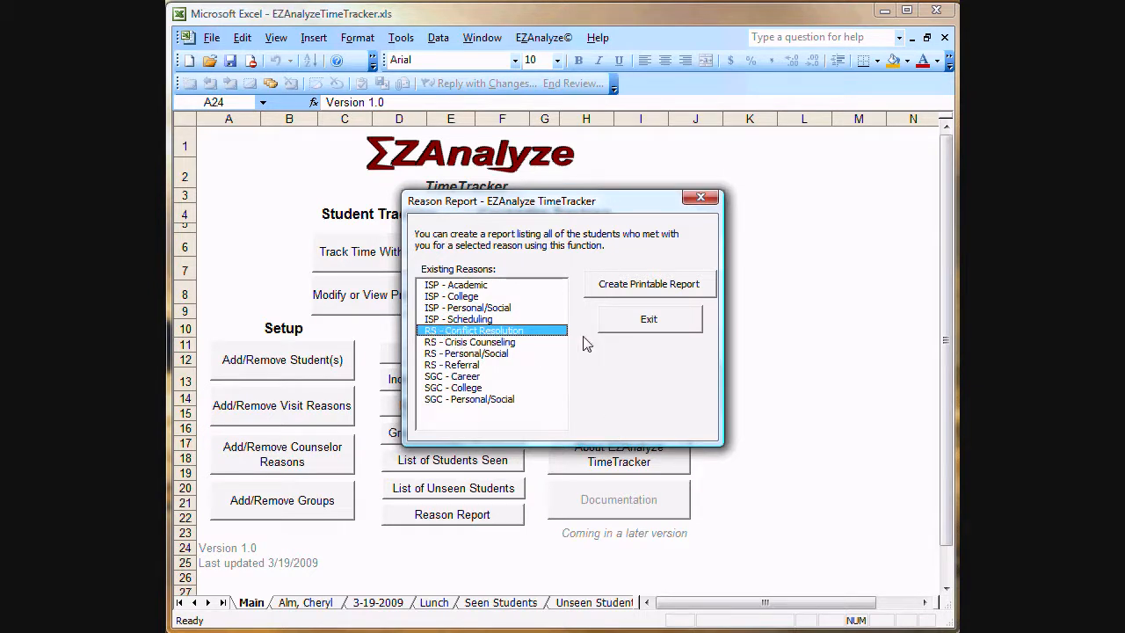
click(657, 288)
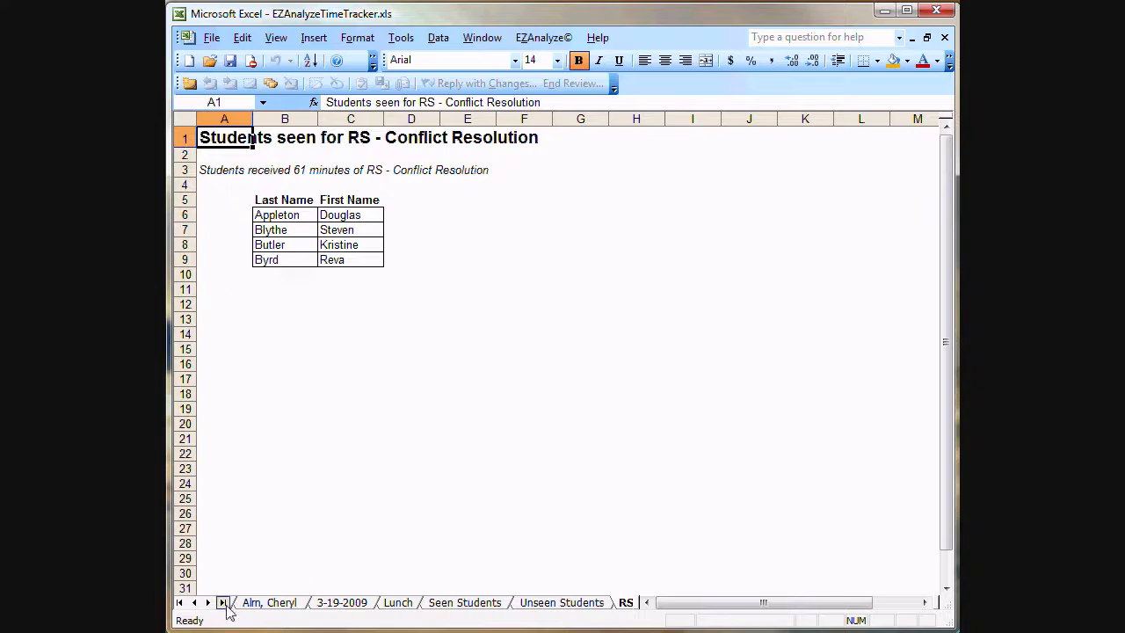
- Delete all generated report worksheets together, from the individual student report through RS - Conflict Resolution, keeping only the Main sheet
click(268, 604)
shift+click(601, 606)
shift+click(624, 603)
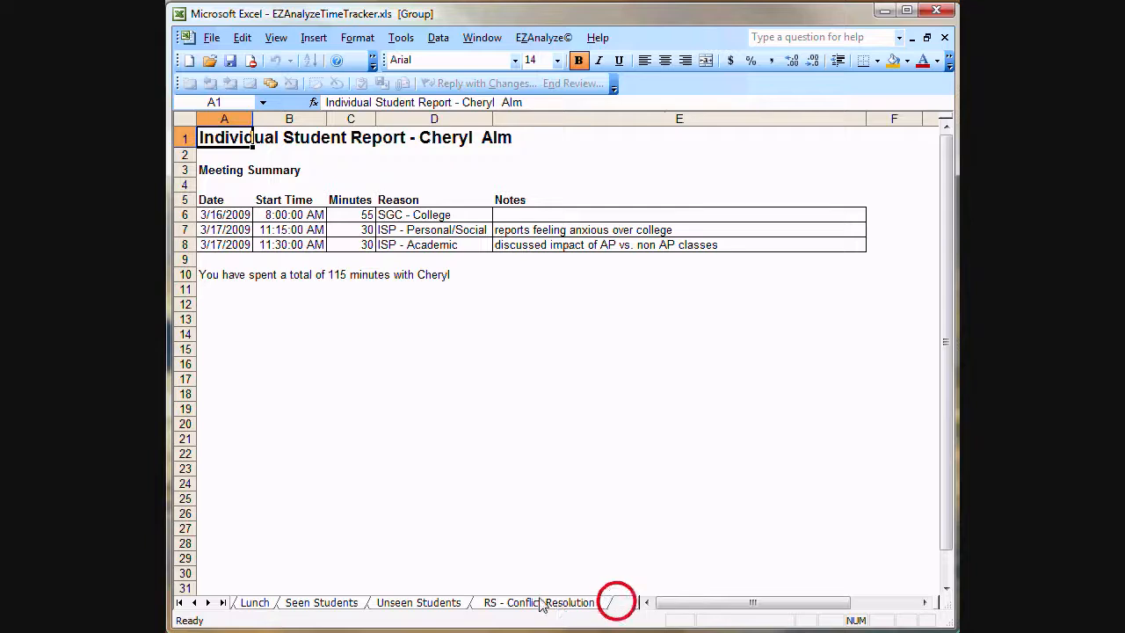
right_click(539, 603)
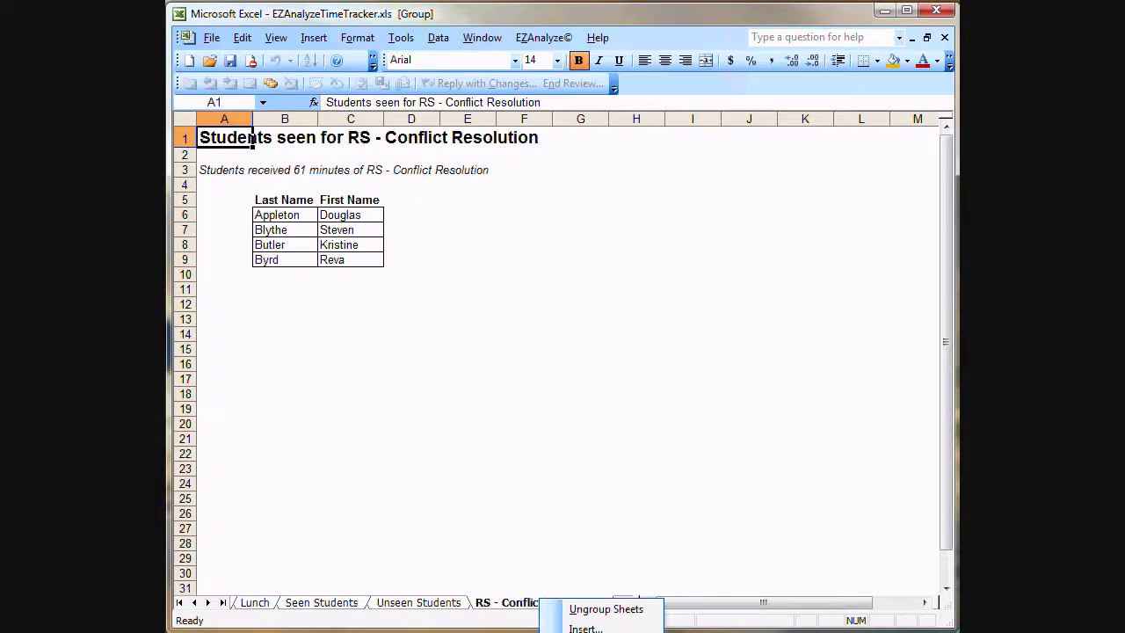
click(631, 631)
click(347, 420)
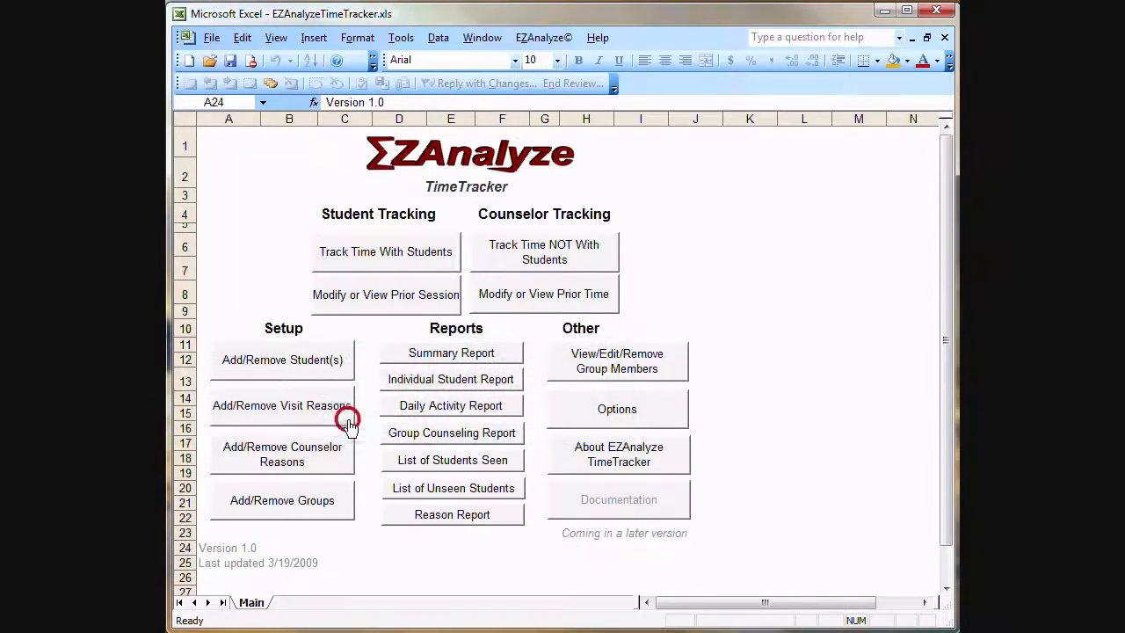